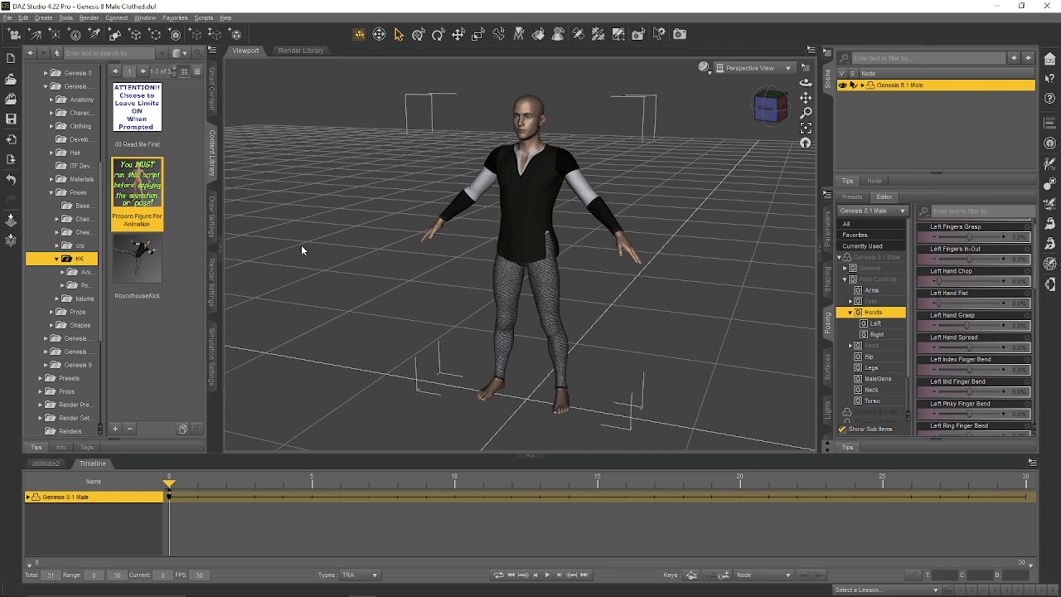
Apply the RoundhouseKick animation to the Genesis 8.1 Male figure, adding the extra timeline frames and leaving limits on, and deselect the figure
{"action": "double_click", "coordinate": [126, 266]}
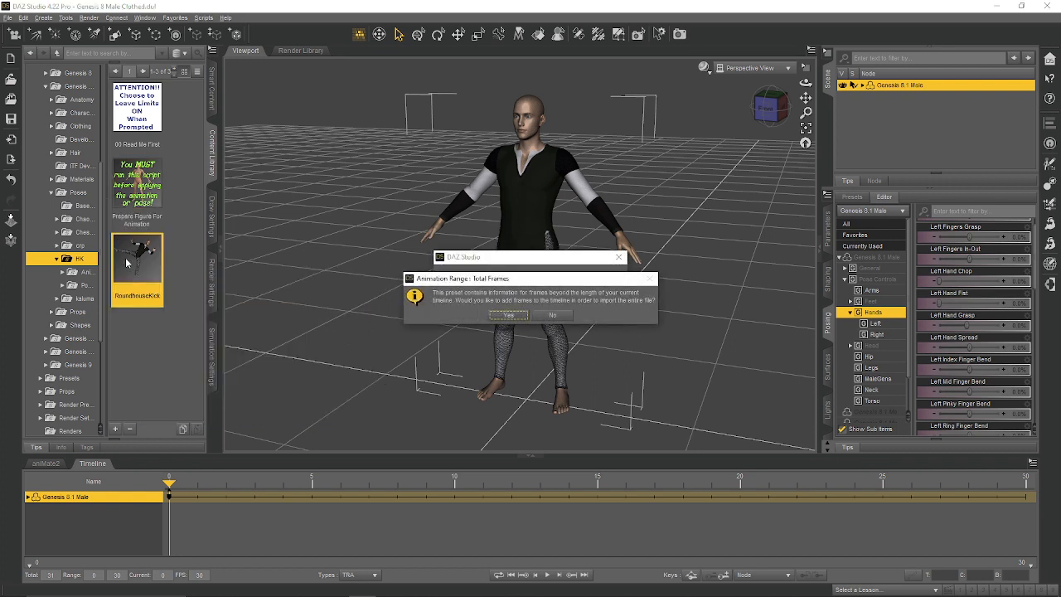
{"action": "left_click", "coordinate": [508, 314]}
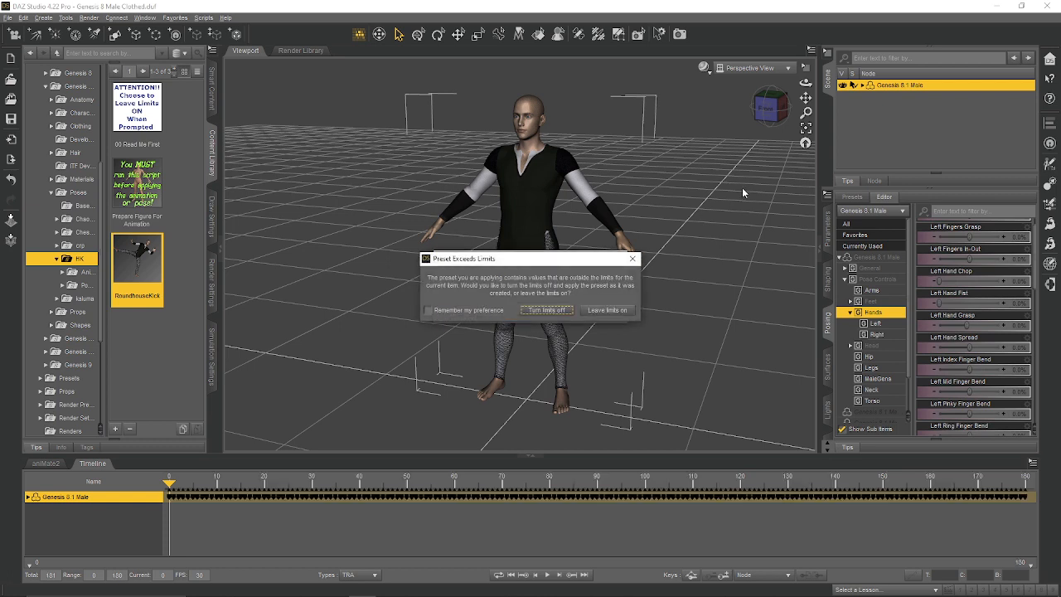
{"action": "left_click", "coordinate": [618, 310]}
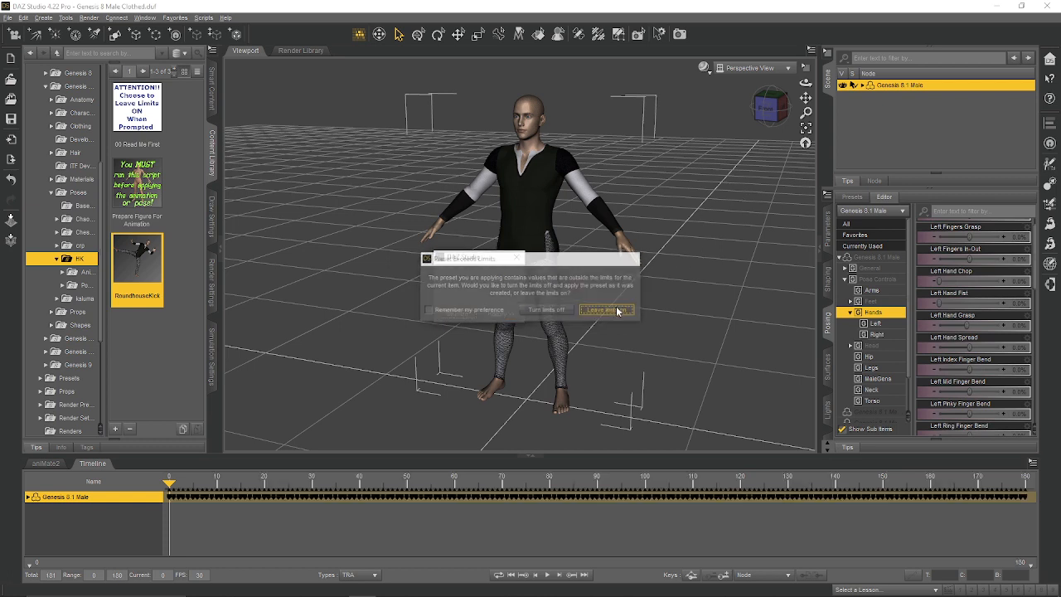
{"action": "left_click", "coordinate": [676, 246]}
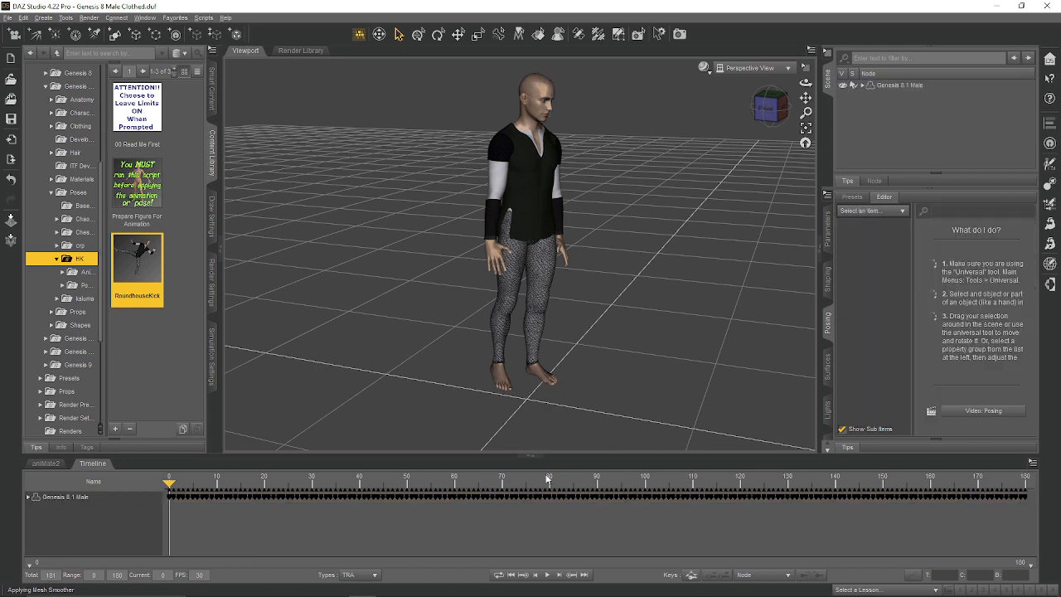
Play the imported kick animation to review its motion, stop it, and return the timeline to frame 0
{"action": "left_click", "coordinate": [546, 575]}
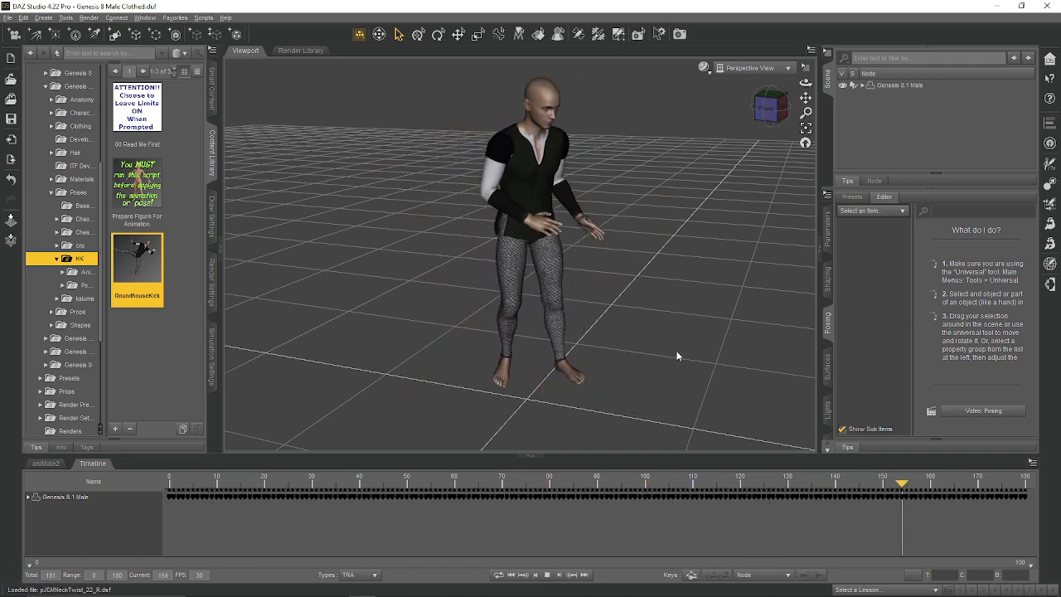
{"action": "left_click", "coordinate": [546, 580]}
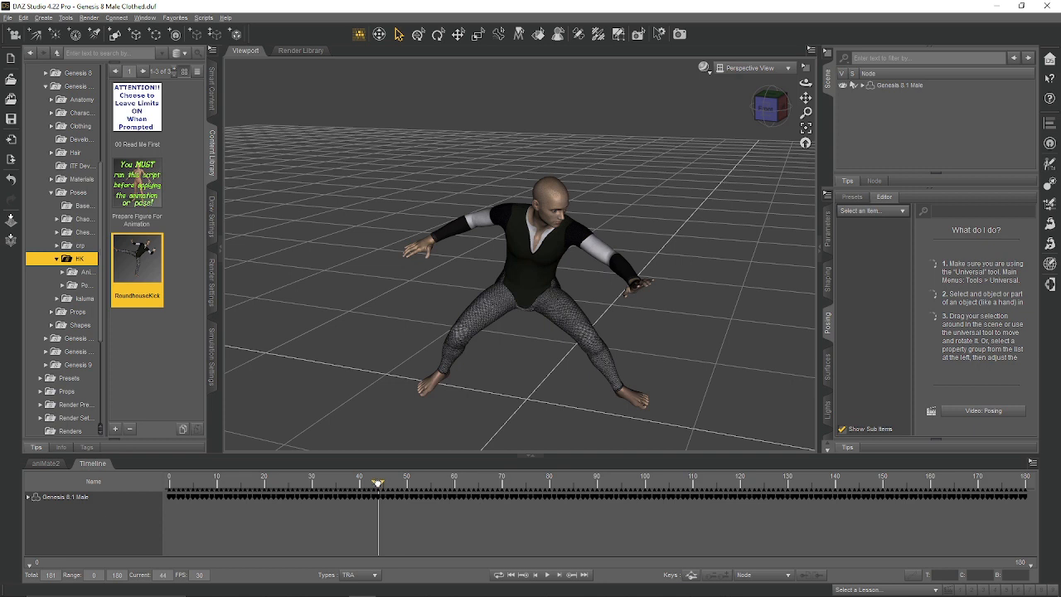
{"action": "left_click_drag", "start_coordinate": [378, 483], "coordinate": [169, 481]}
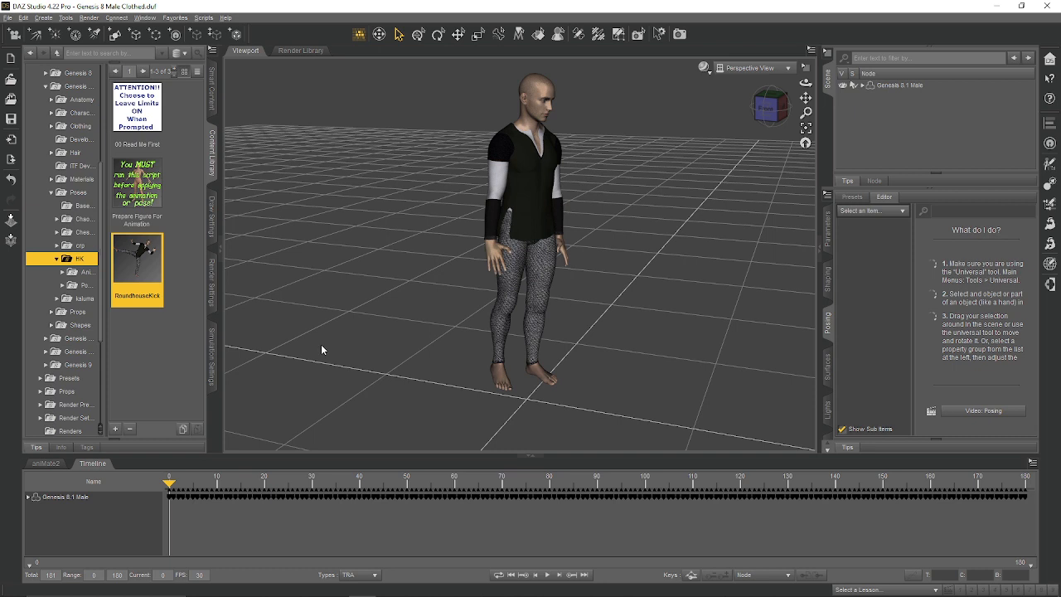
Delete all of the figure's Right Hand animation keys across the whole timeline
{"action": "double_click", "coordinate": [493, 252]}
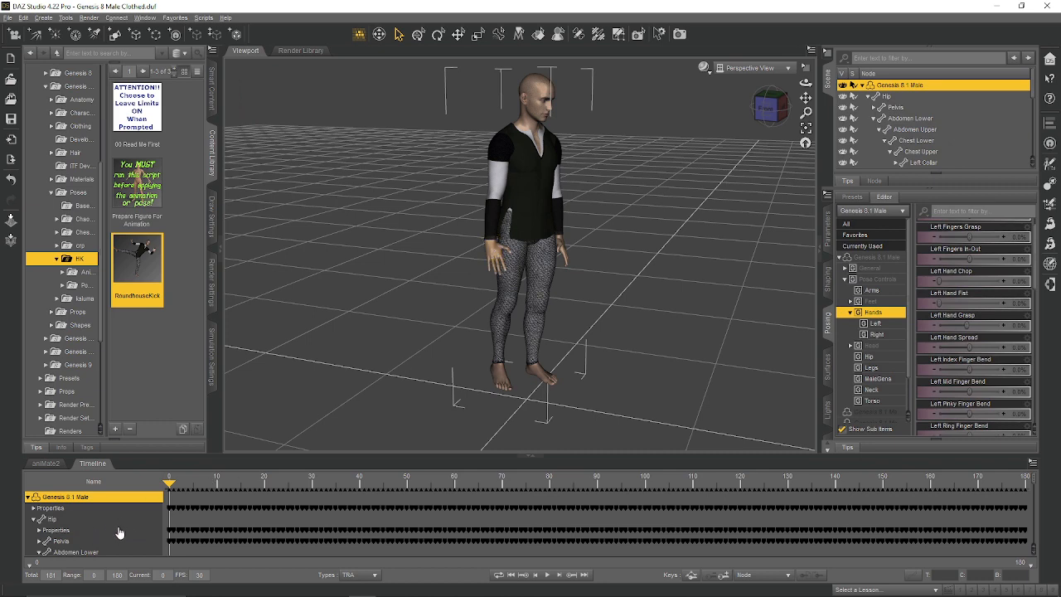
{"action": "scroll", "coordinate": [106, 518], "scroll_direction": "down", "scroll_amount": 5}
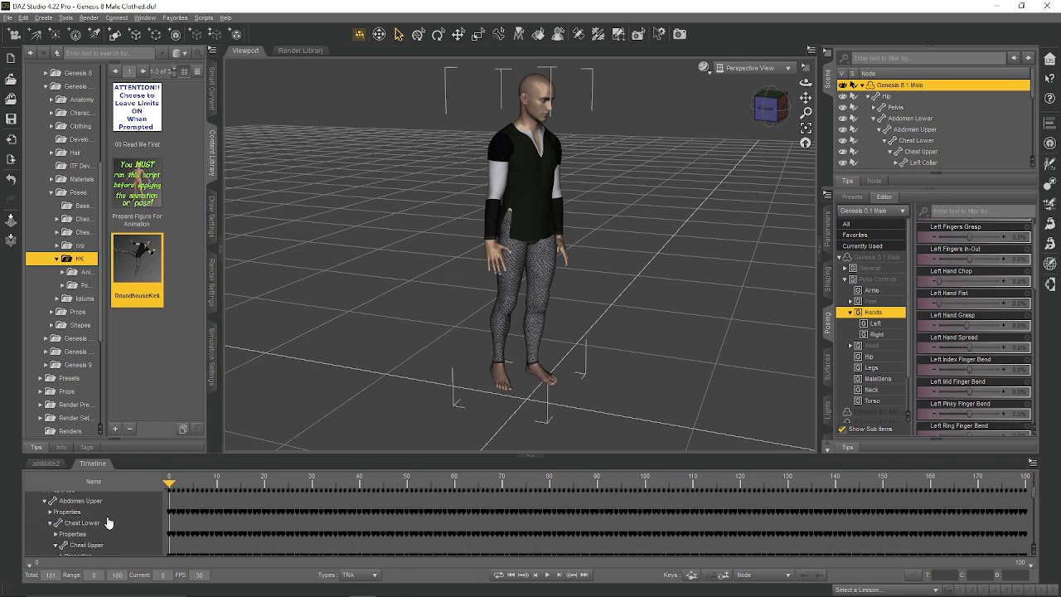
{"action": "left_click", "coordinate": [494, 254]}
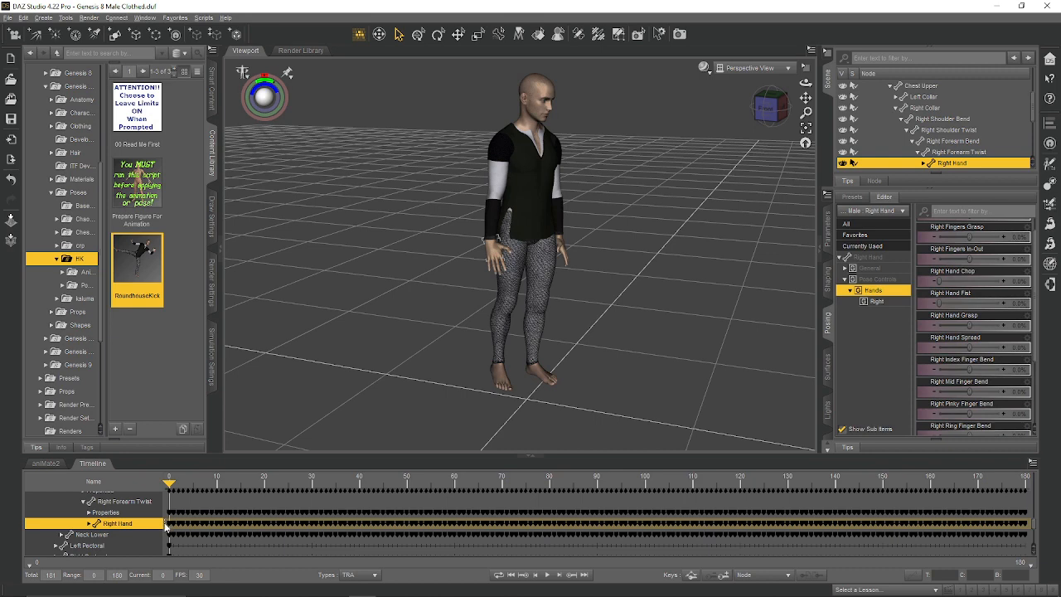
{"action": "left_click_drag", "start_coordinate": [166, 522], "coordinate": [1026, 529]}
{"action": "left_click", "coordinate": [1035, 531]}
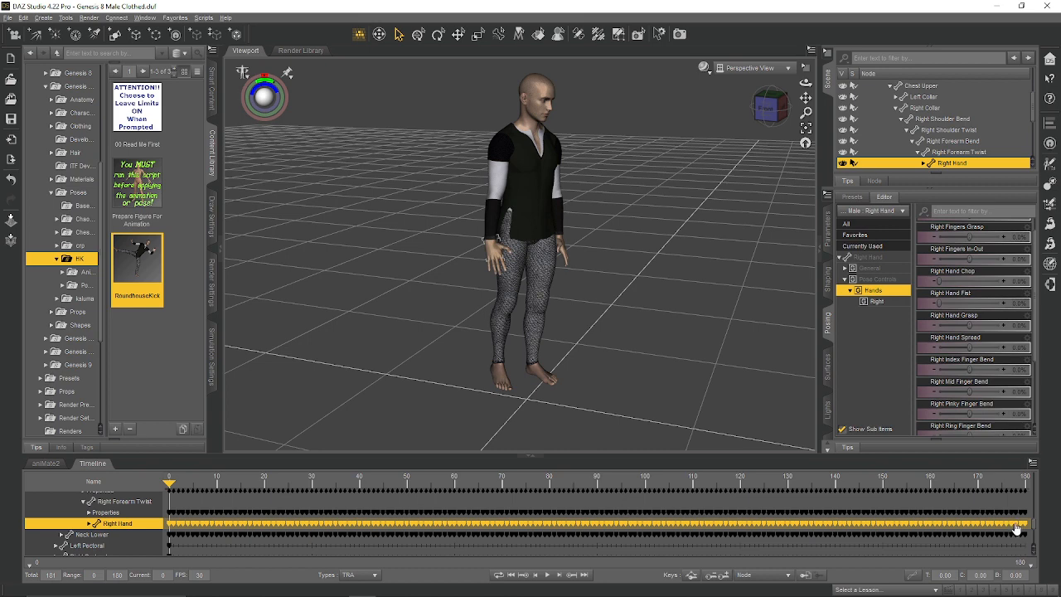
{"action": "right_click", "coordinate": [1016, 529]}
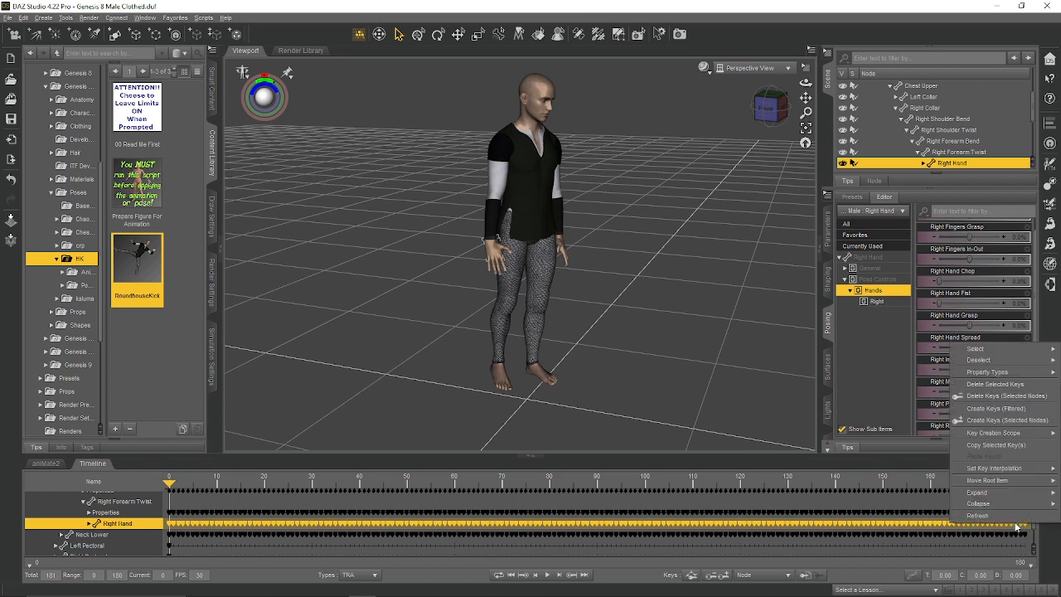
{"action": "left_click", "coordinate": [977, 385]}
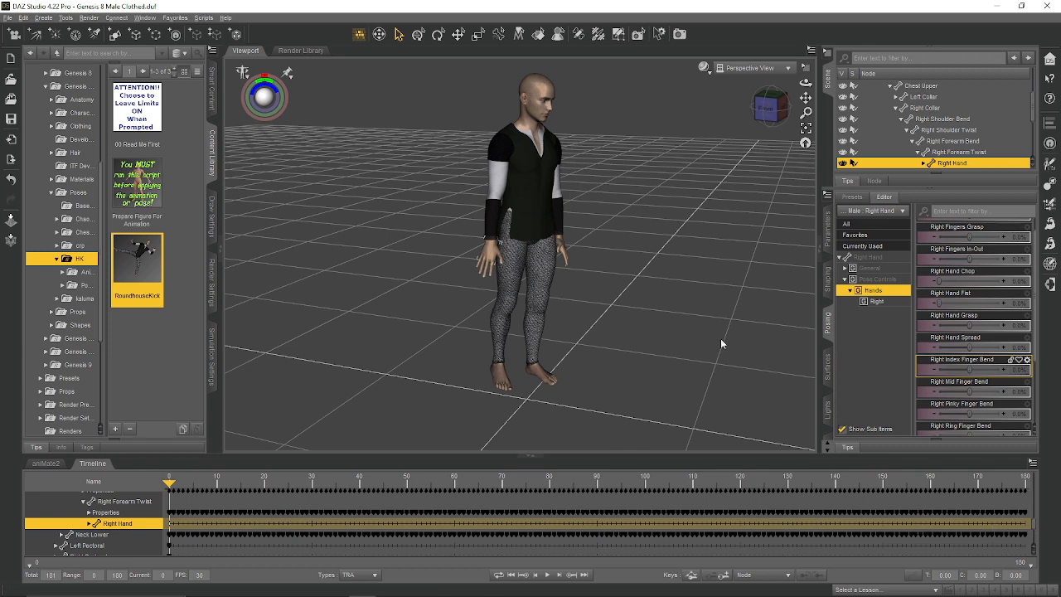
Play the animation to check the right hand's motion, stop it, and return to the first frame
{"action": "left_click", "coordinate": [546, 574]}
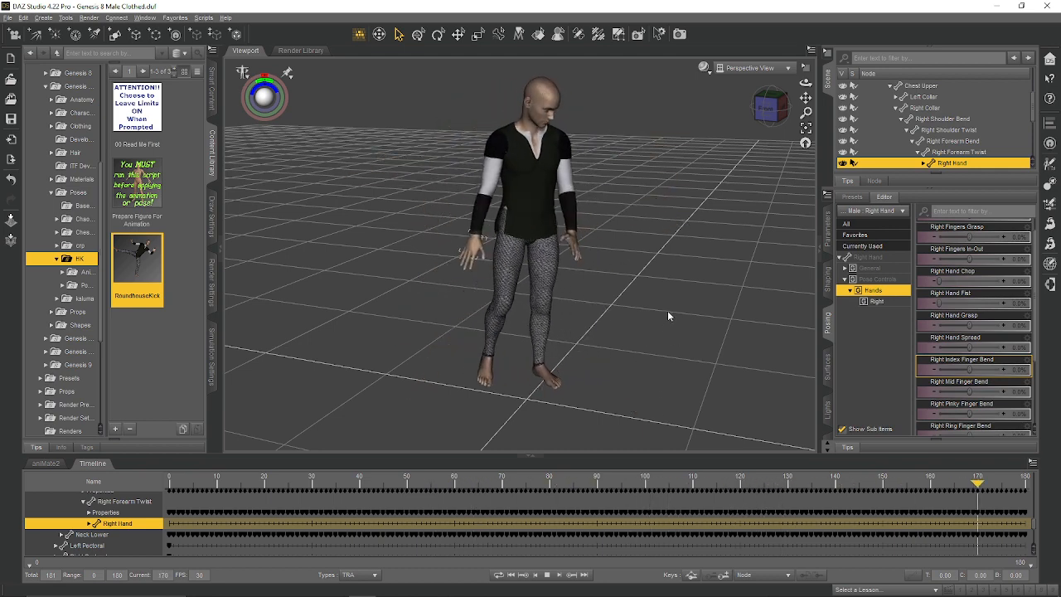
{"action": "left_click", "coordinate": [548, 575]}
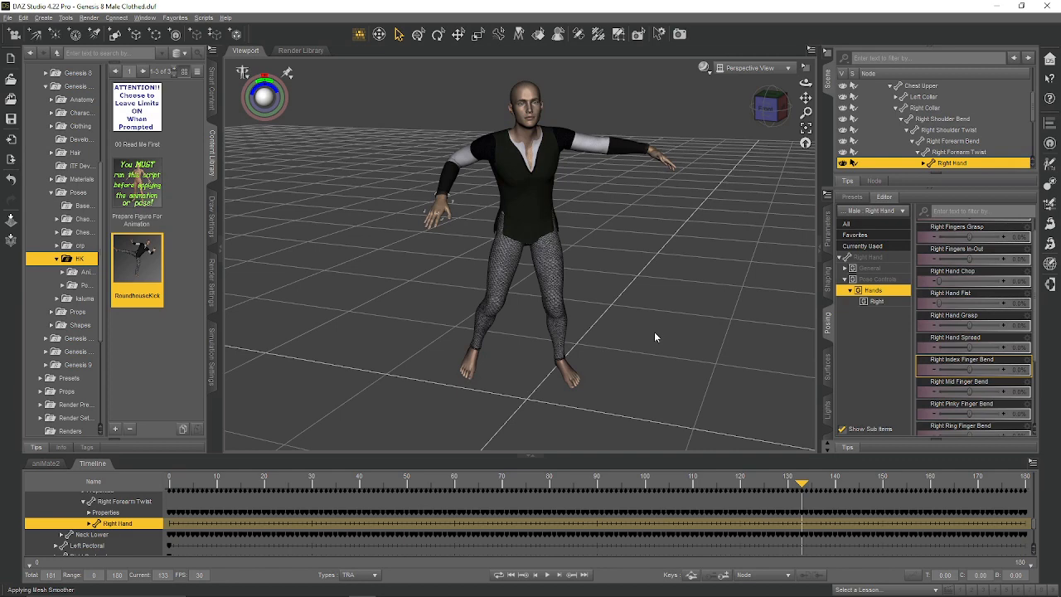
{"action": "left_click", "coordinate": [511, 575]}
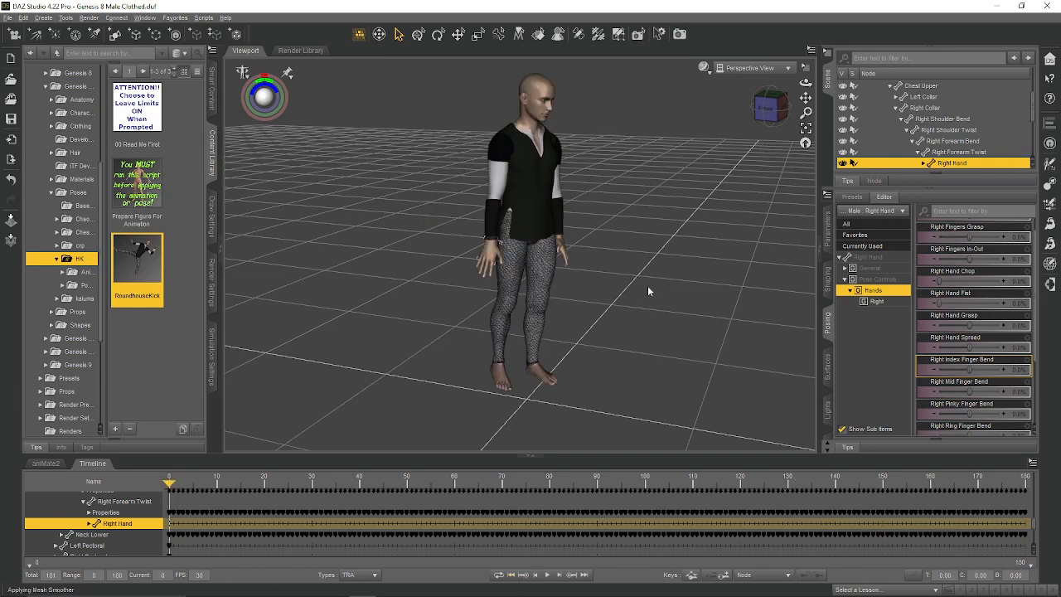
Delete all of the figure's Left Hand animation keys across the whole timeline
{"action": "left_click", "coordinate": [563, 249]}
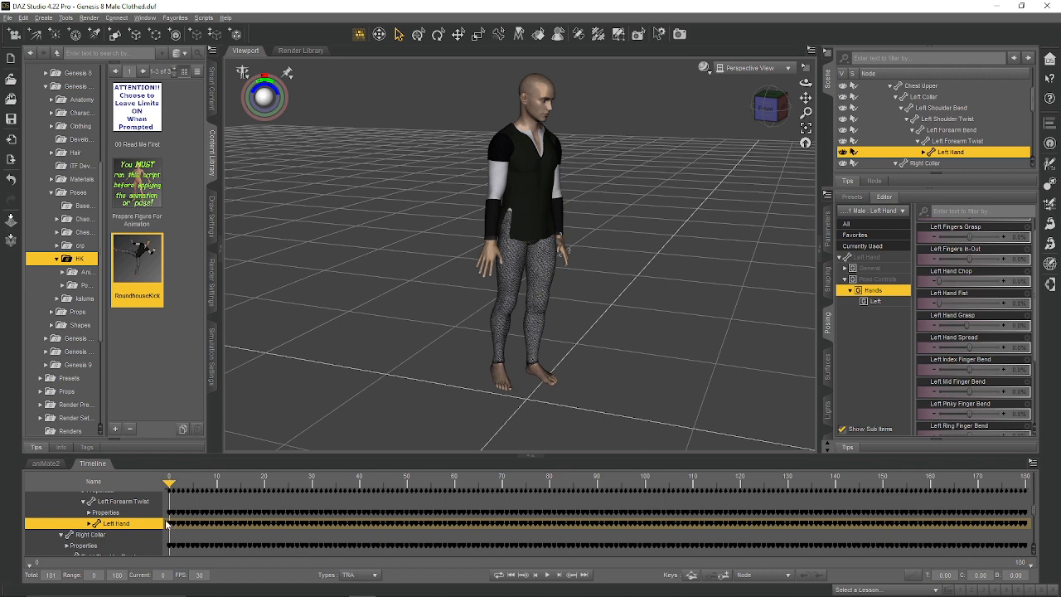
{"action": "left_click_drag", "start_coordinate": [166, 524], "coordinate": [1031, 535]}
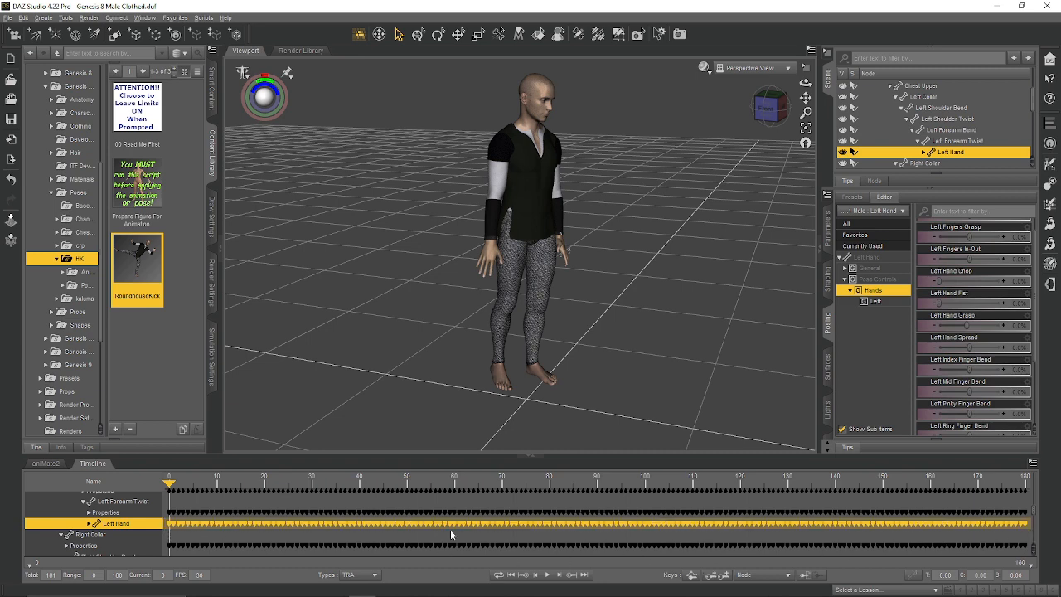
{"action": "right_click", "coordinate": [536, 527]}
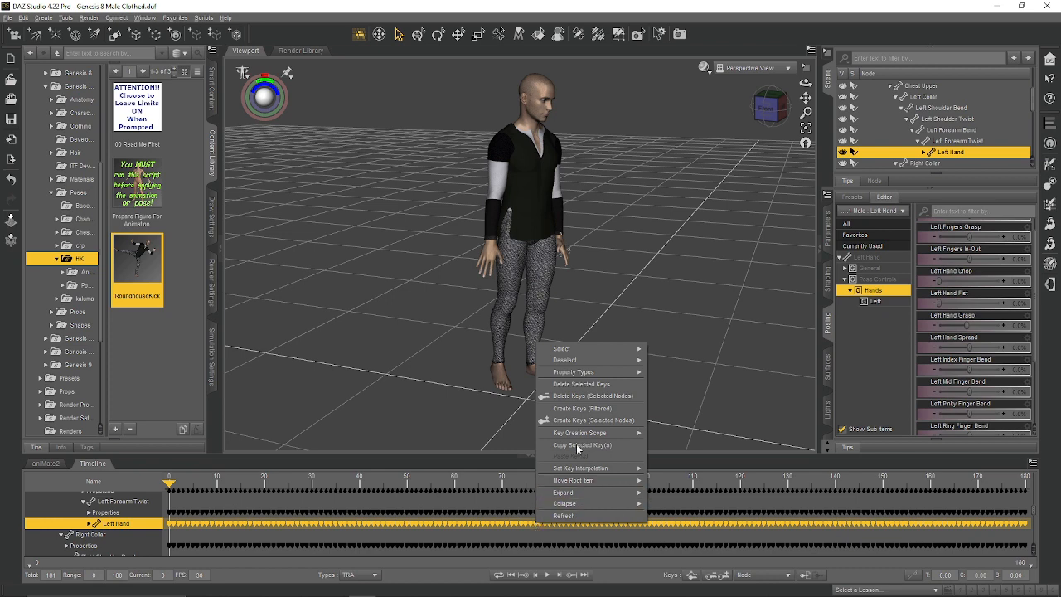
{"action": "left_click", "coordinate": [576, 386]}
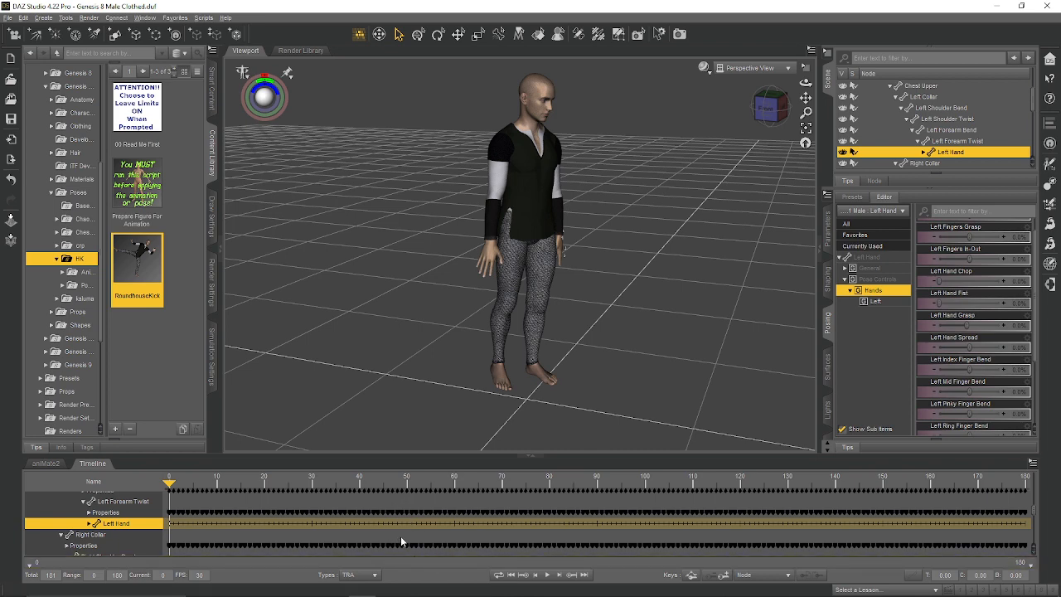
{"action": "left_click_drag", "start_coordinate": [400, 536], "coordinate": [505, 558]}
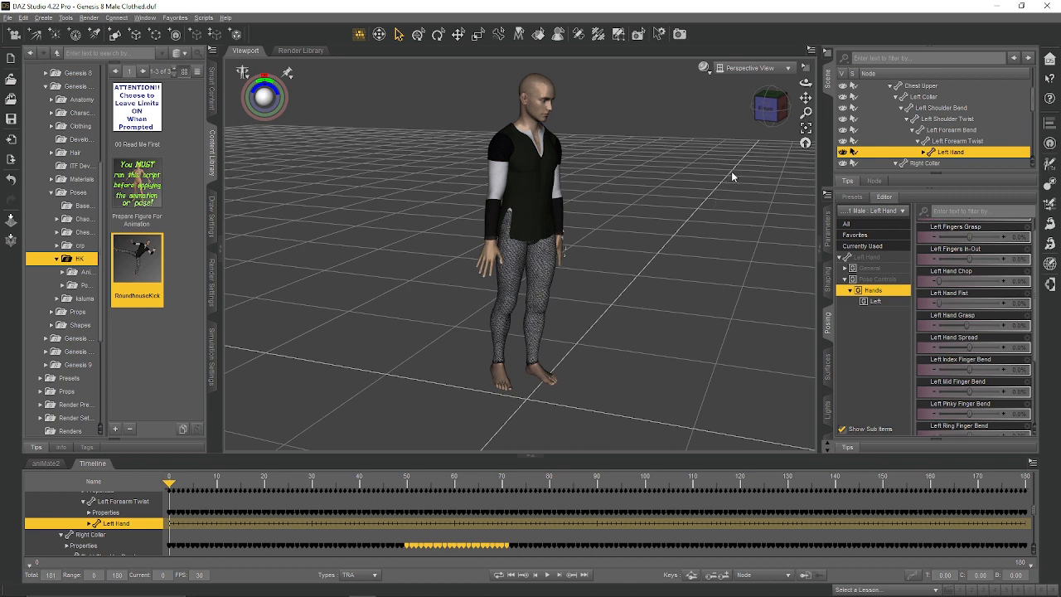
At frame 0, set Left Fingers Grasp to about 36% to curl the left hand's fingers
{"action": "left_click_drag", "start_coordinate": [764, 112], "coordinate": [734, 98]}
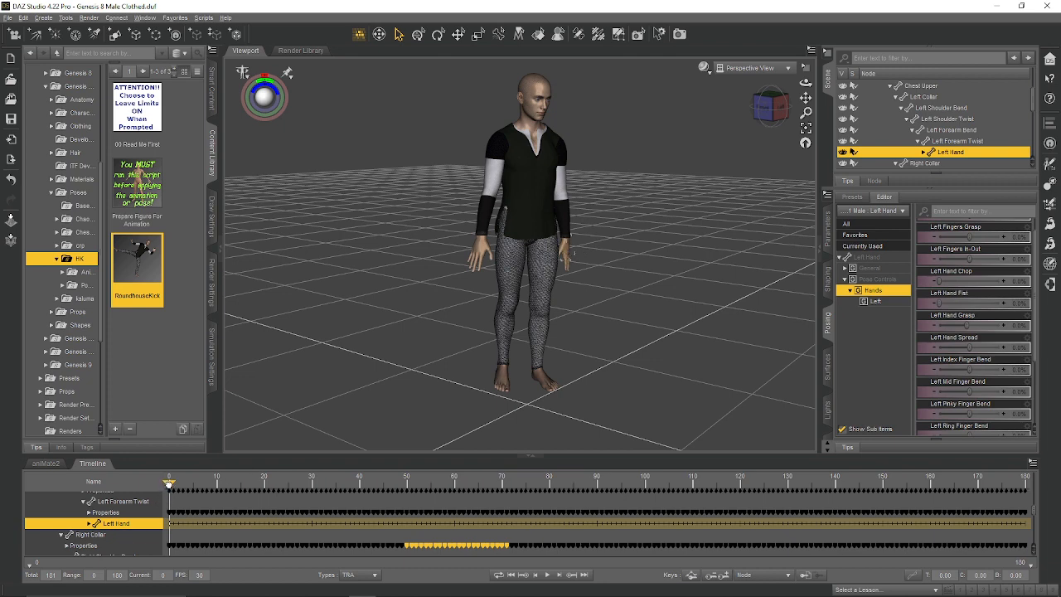
{"action": "left_click_drag", "start_coordinate": [169, 485], "coordinate": [163, 485]}
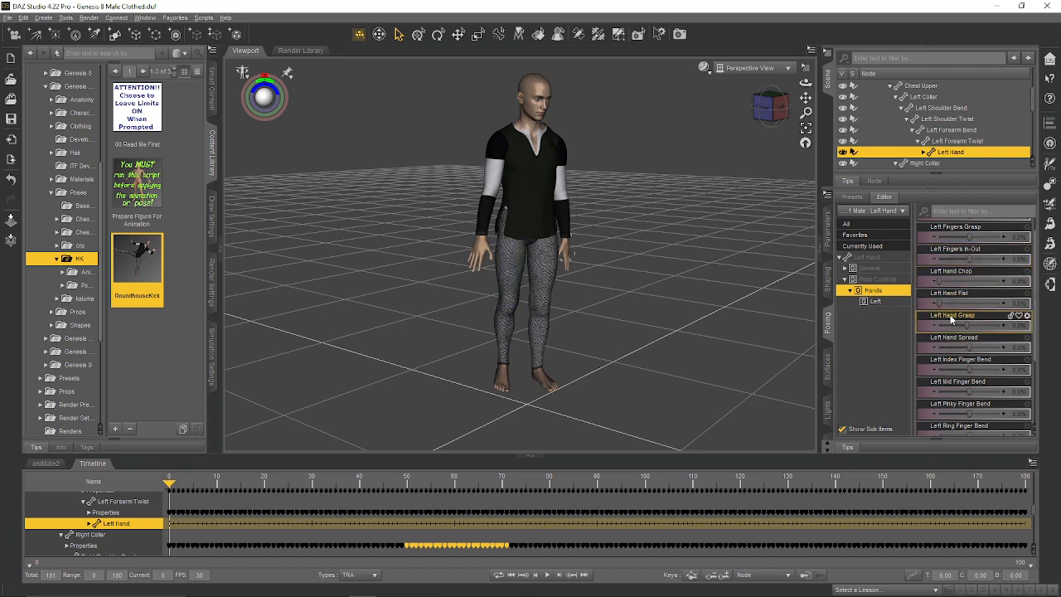
{"action": "scroll", "coordinate": [994, 311], "scroll_direction": "up", "scroll_amount": 1}
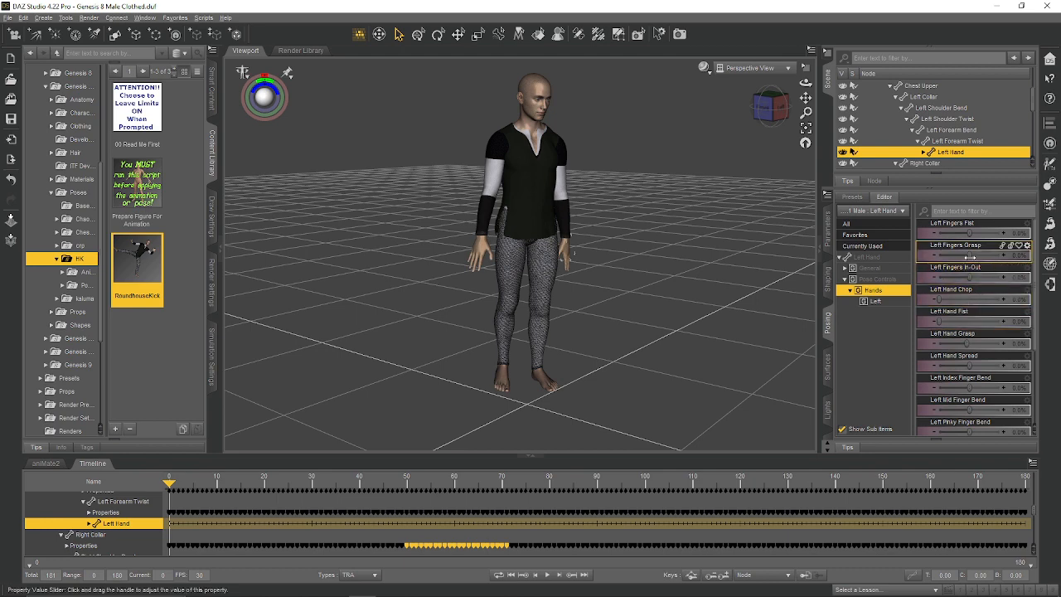
{"action": "left_click_drag", "start_coordinate": [968, 258], "coordinate": [978, 260]}
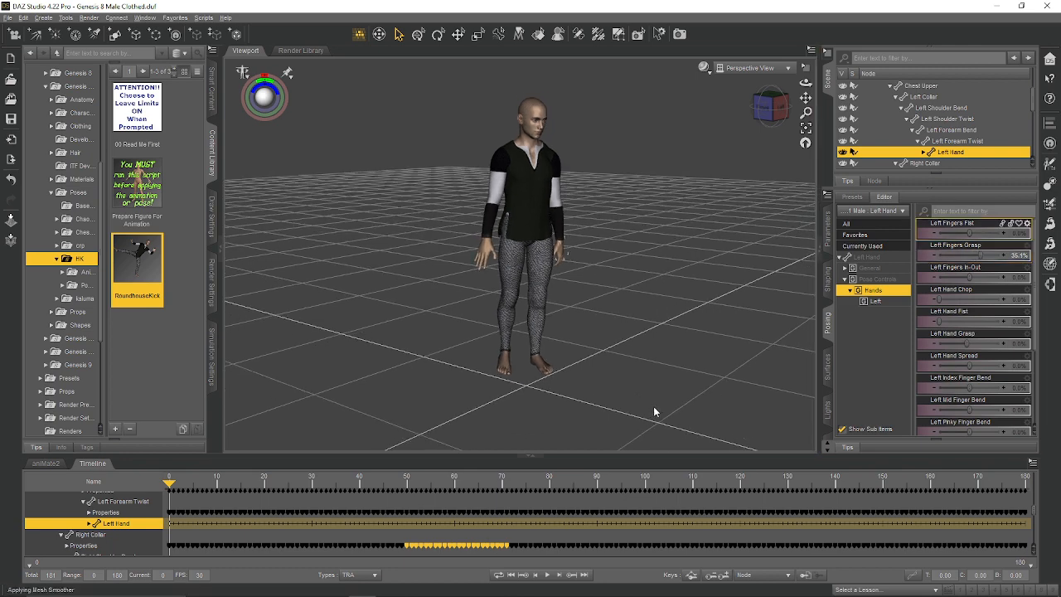
Bend Left Thumb 2 to about 29.6 and Left Thumb 3 to about 12.8 at frame 0
{"action": "scroll", "coordinate": [655, 376], "scroll_direction": "up", "scroll_amount": 8}
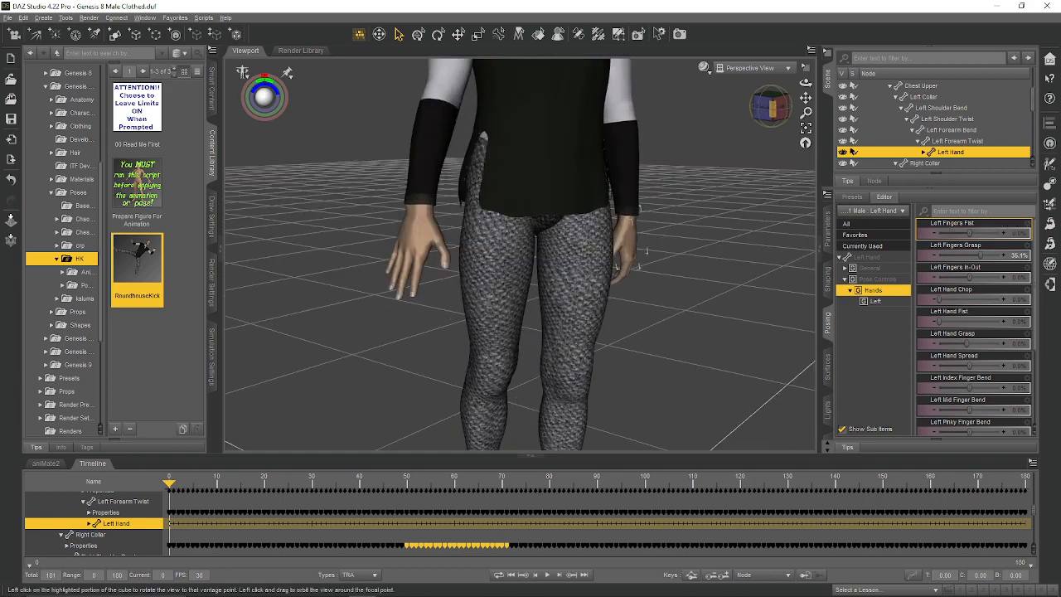
{"action": "left_click_drag", "start_coordinate": [776, 111], "coordinate": [774, 112]}
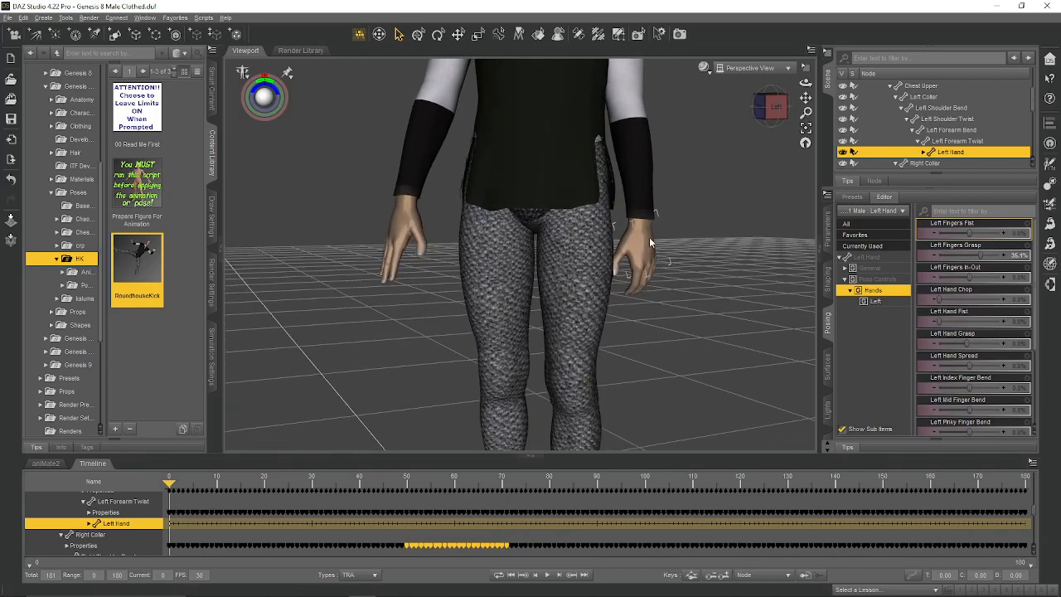
{"action": "left_click", "coordinate": [617, 262]}
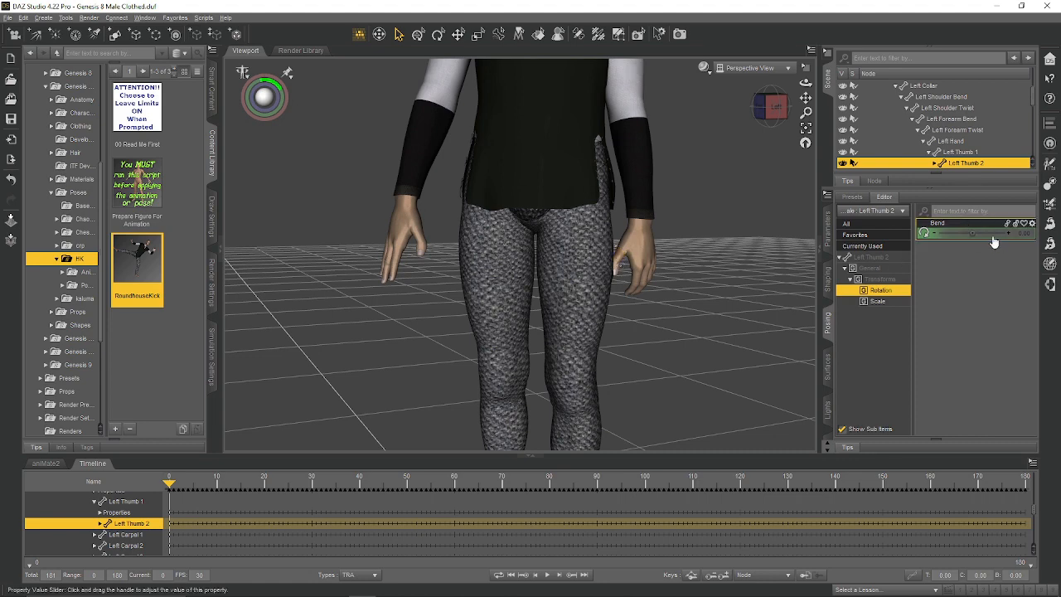
{"action": "left_click_drag", "start_coordinate": [974, 232], "coordinate": [986, 232]}
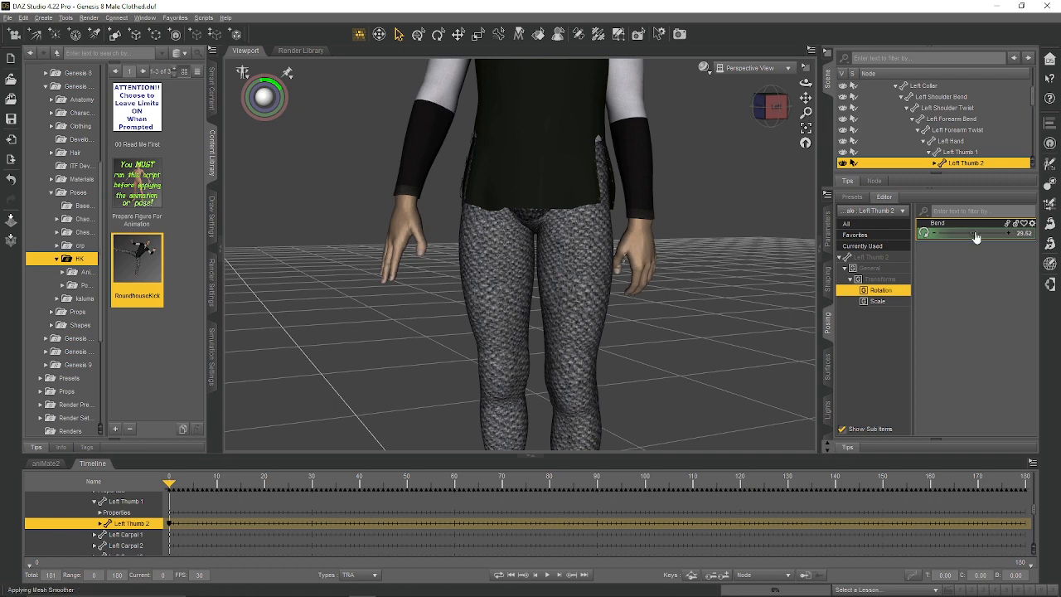
{"action": "left_click", "coordinate": [619, 272]}
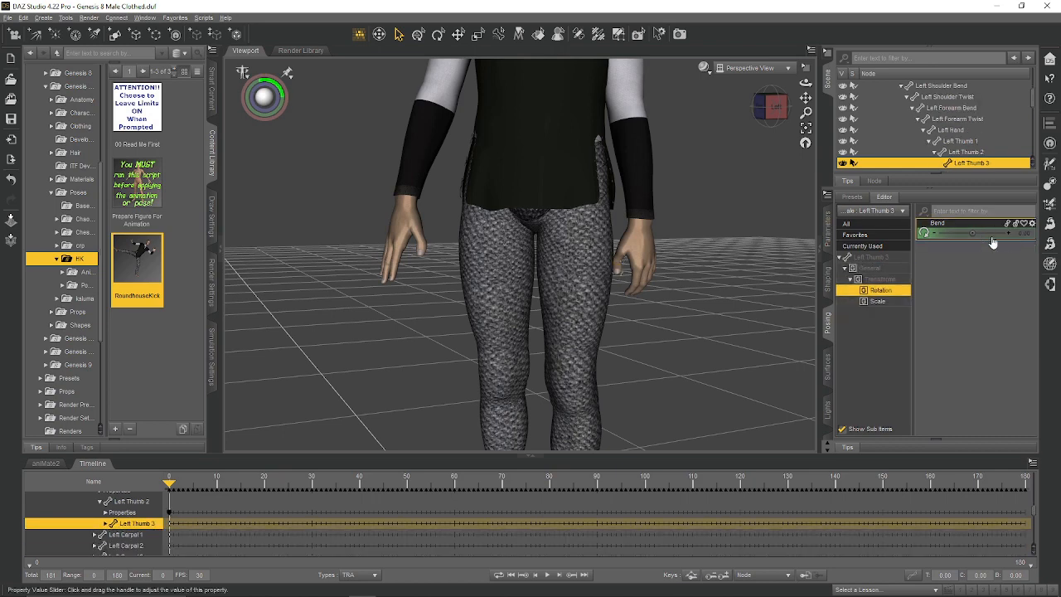
{"action": "left_click_drag", "start_coordinate": [992, 238], "coordinate": [968, 233]}
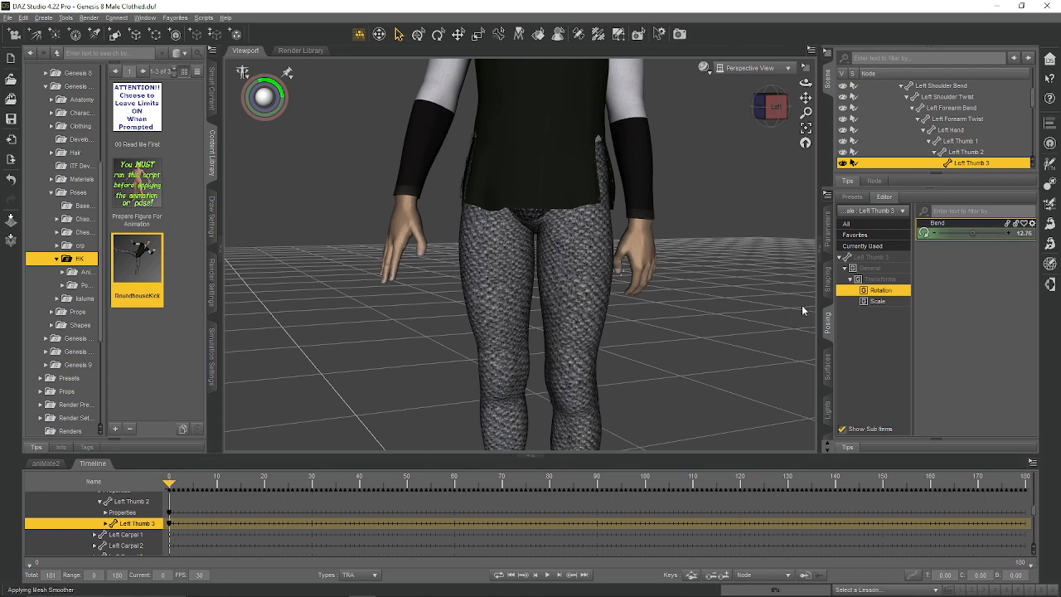
Set Right Fingers Grasp to about 44% and bend Right Thumb 3 to about -36.9 at frame 0
{"action": "left_click", "coordinate": [398, 224]}
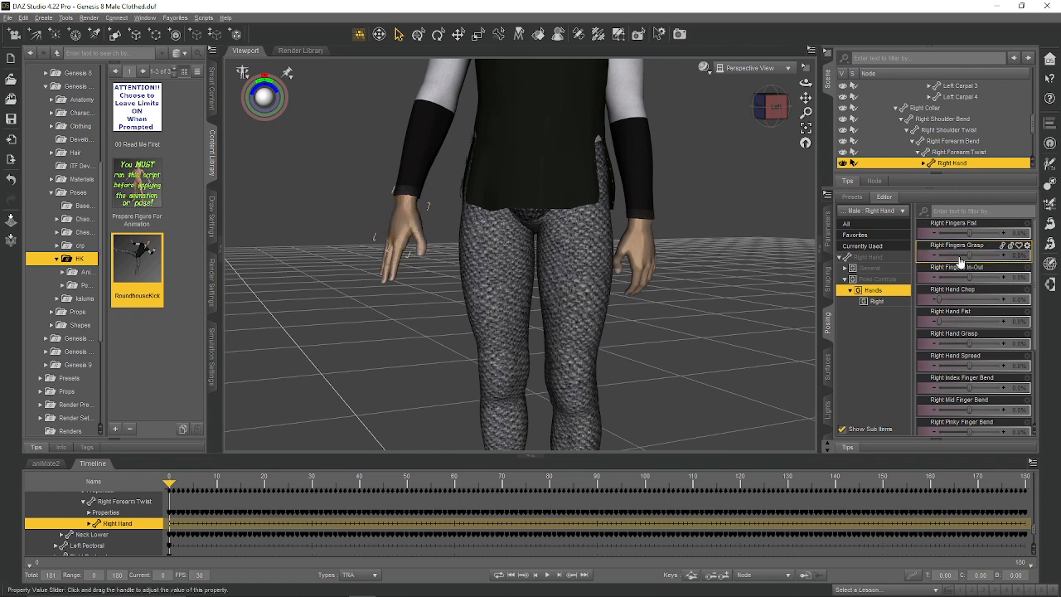
{"action": "mouse_move", "coordinate": [969, 254]}
{"action": "left_mouse_down"}
{"action": "mouse_move", "coordinate": [960, 254]}
{"action": "mouse_move", "coordinate": [986, 252]}
{"action": "left_mouse_up"}
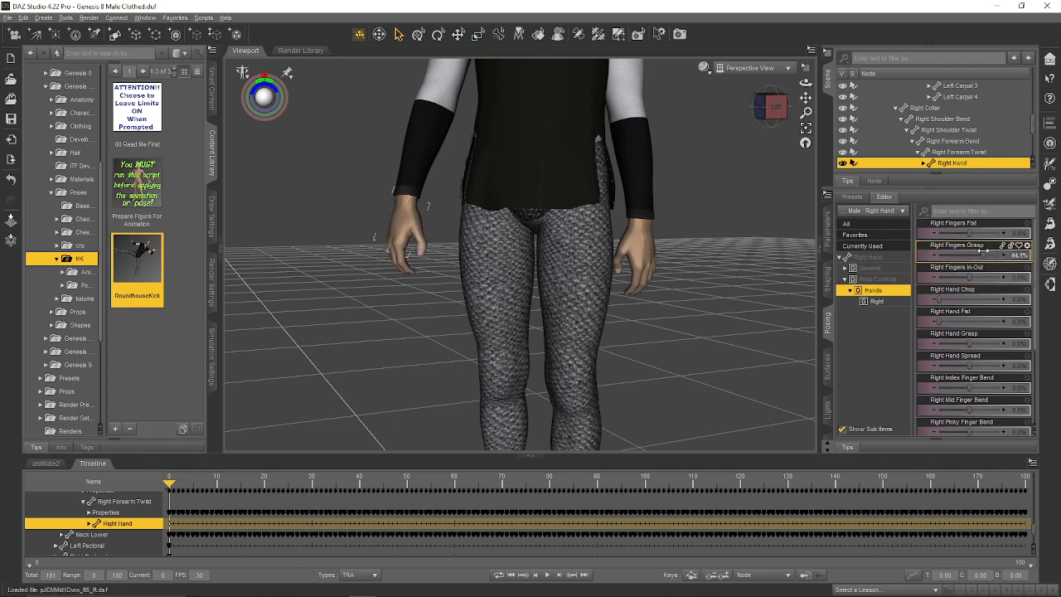
{"action": "left_click", "coordinate": [423, 251]}
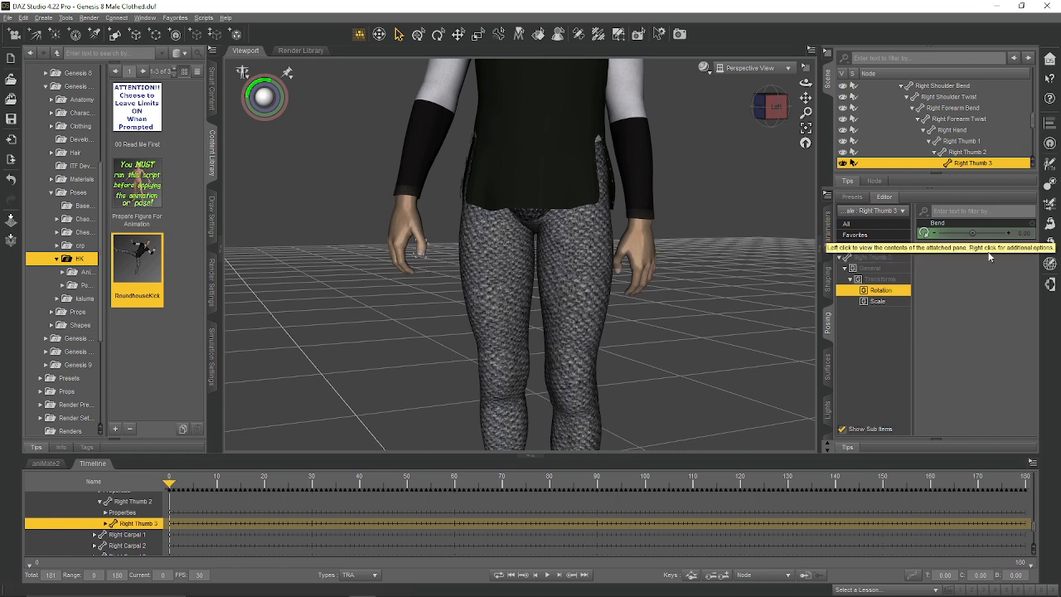
{"action": "mouse_move", "coordinate": [971, 235]}
{"action": "left_mouse_down"}
{"action": "mouse_move", "coordinate": [985, 234]}
{"action": "mouse_move", "coordinate": [956, 234]}
{"action": "left_mouse_up"}
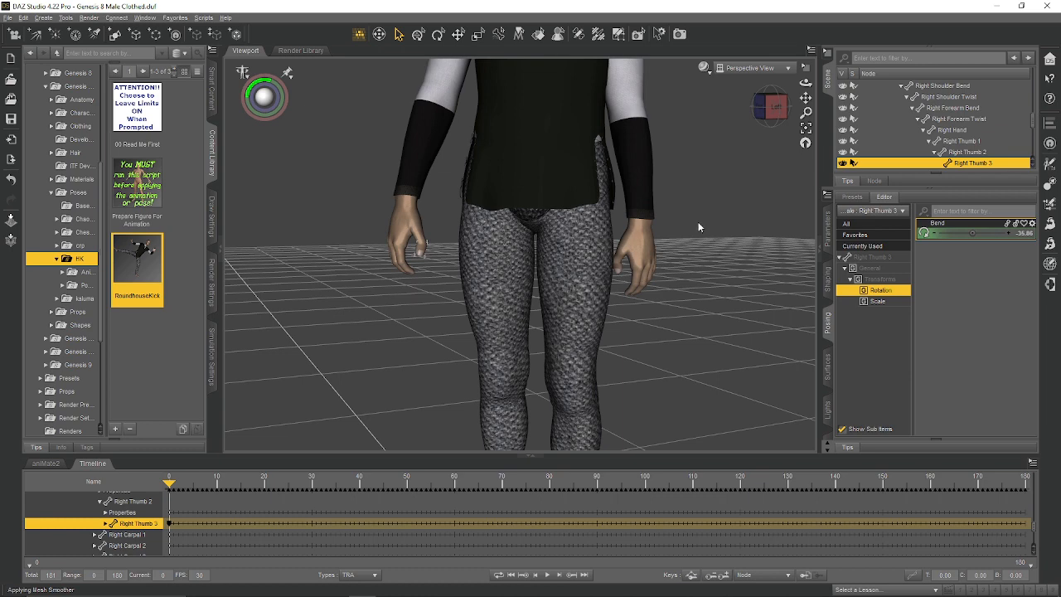
Enlarge the timeline area and collapse the Right Hand track so its finger bones are hidden
{"action": "scroll", "coordinate": [705, 222], "scroll_direction": "down", "scroll_amount": 5}
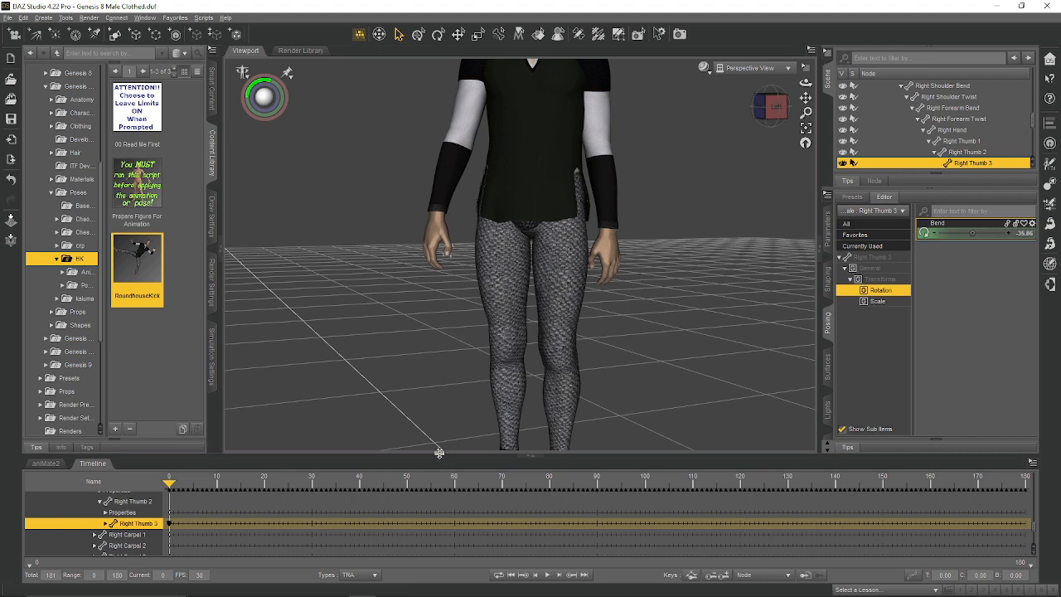
{"action": "left_click_drag", "start_coordinate": [439, 455], "coordinate": [426, 418]}
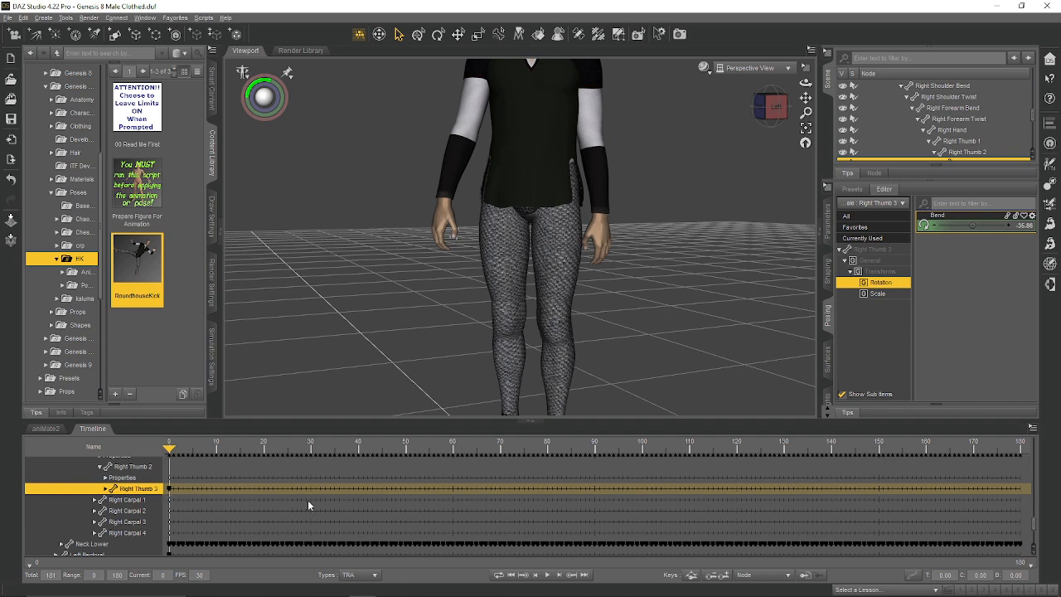
{"action": "scroll", "coordinate": [307, 500], "scroll_direction": "up", "scroll_amount": 2}
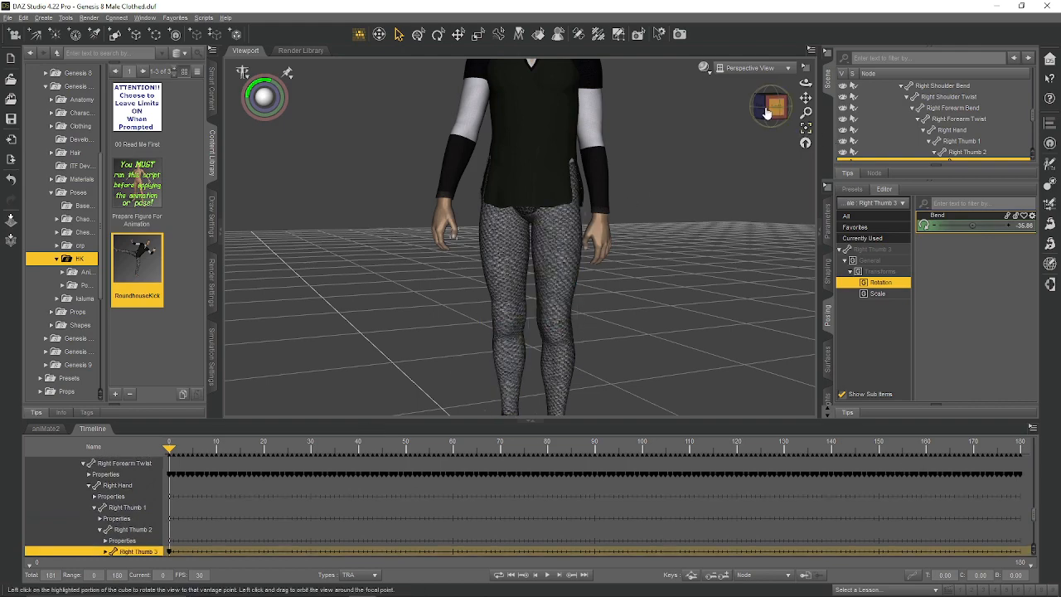
{"action": "left_click_drag", "start_coordinate": [771, 108], "coordinate": [757, 110]}
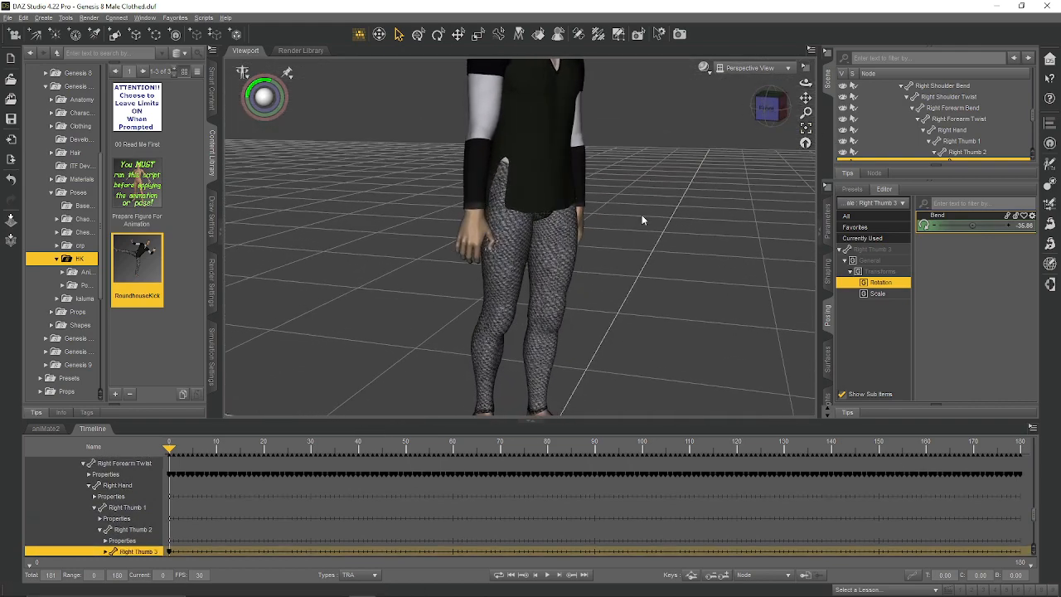
{"action": "scroll", "coordinate": [654, 251], "scroll_direction": "up", "scroll_amount": 2}
{"action": "scroll", "coordinate": [658, 245], "scroll_direction": "down", "scroll_amount": 4}
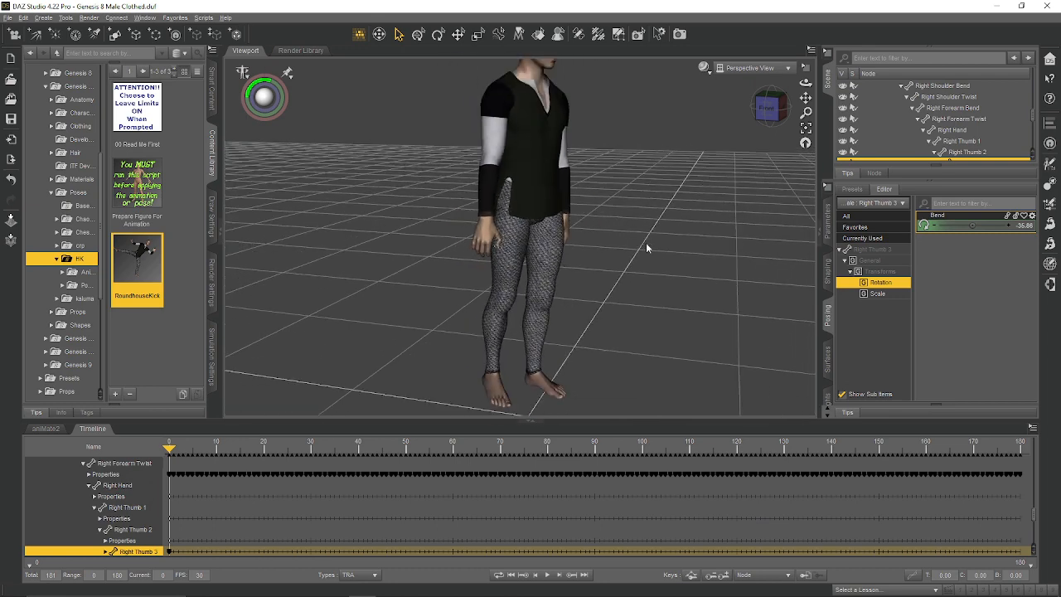
{"action": "scroll", "coordinate": [645, 242], "scroll_direction": "down", "scroll_amount": 5}
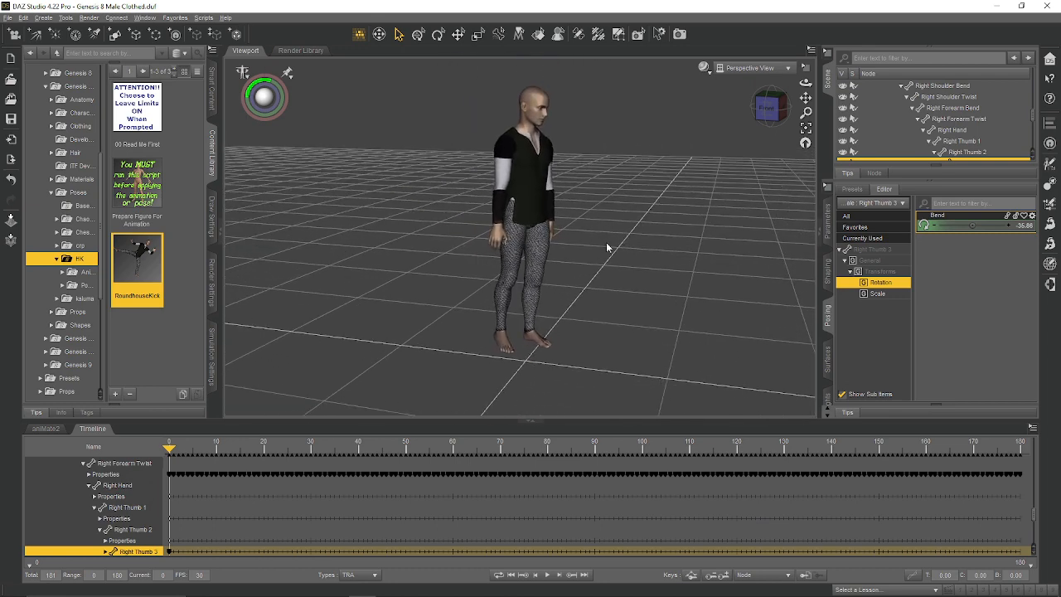
{"action": "left_click", "coordinate": [101, 487]}
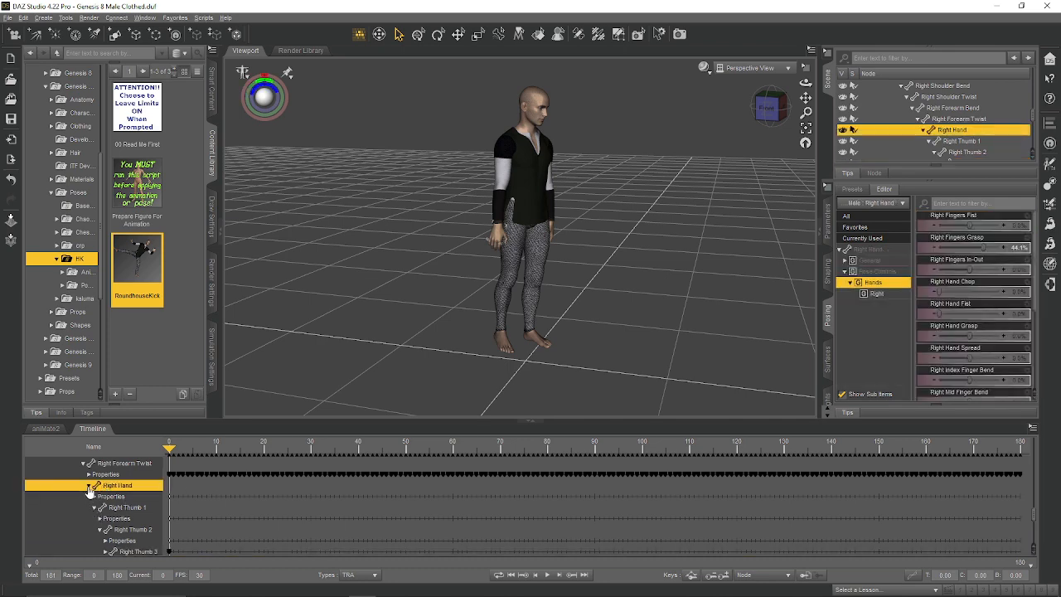
{"action": "left_click", "coordinate": [88, 486]}
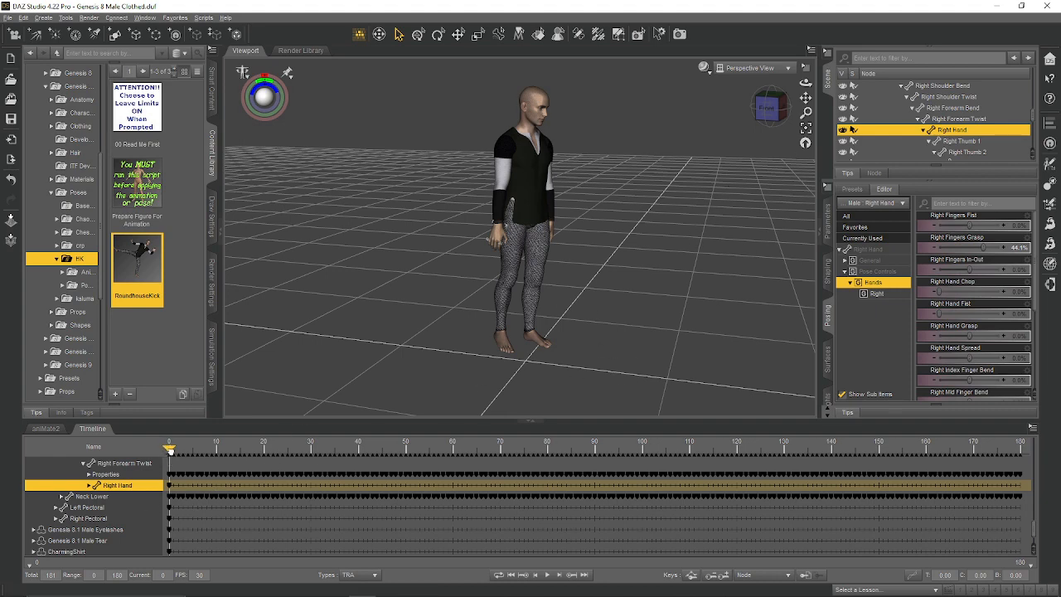
Set Right Hand Fist to about 47.7% at frame 27 and Left Hand Fist to about 48.5% at frame 43
{"action": "left_click_drag", "start_coordinate": [170, 448], "coordinate": [294, 450]}
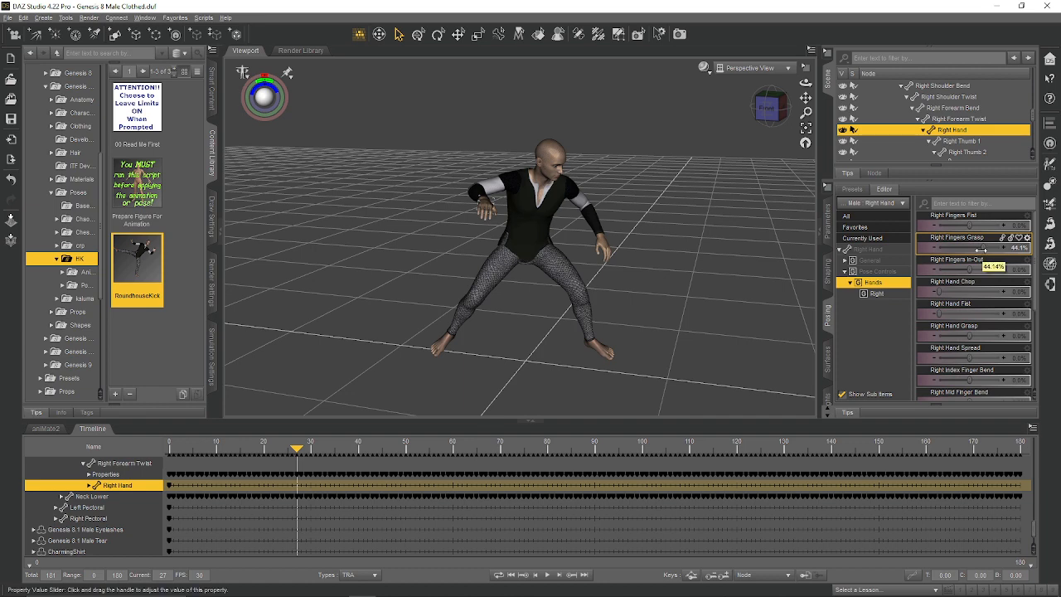
{"action": "left_click_drag", "start_coordinate": [935, 315], "coordinate": [967, 315]}
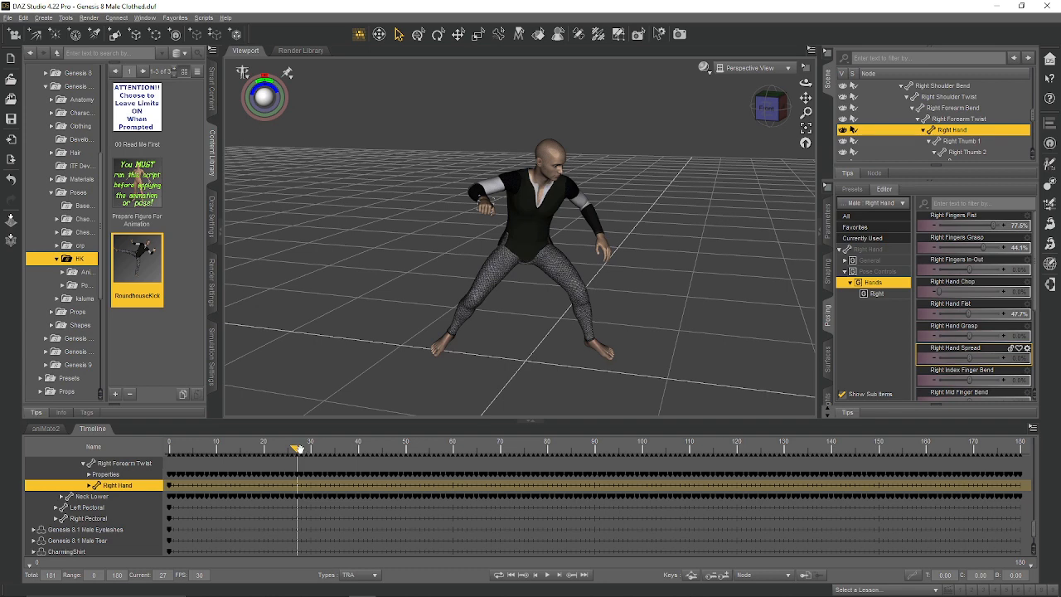
{"action": "left_click_drag", "start_coordinate": [306, 449], "coordinate": [365, 443]}
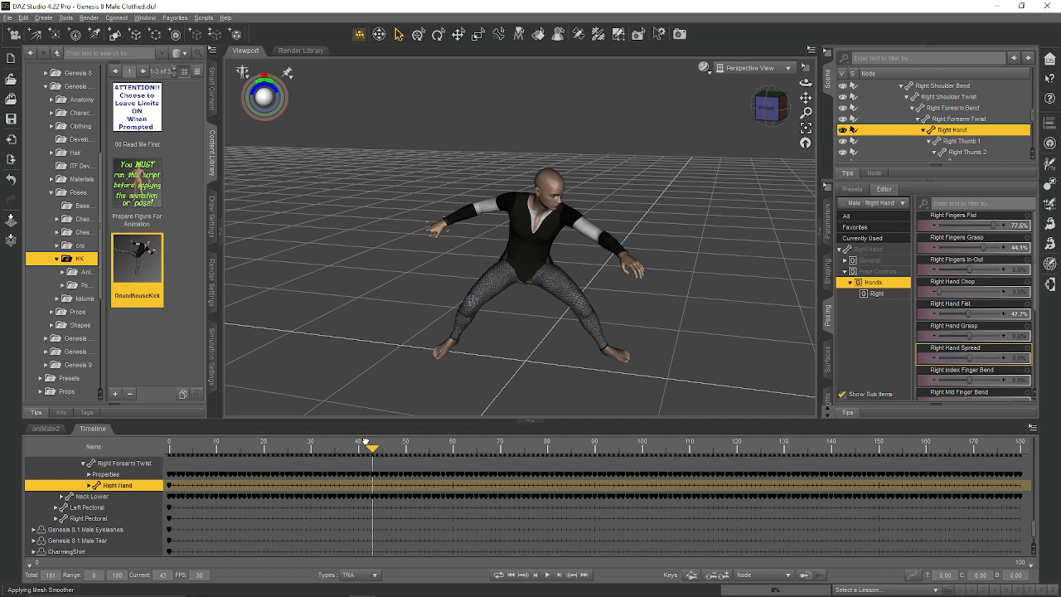
{"action": "left_click", "coordinate": [629, 265]}
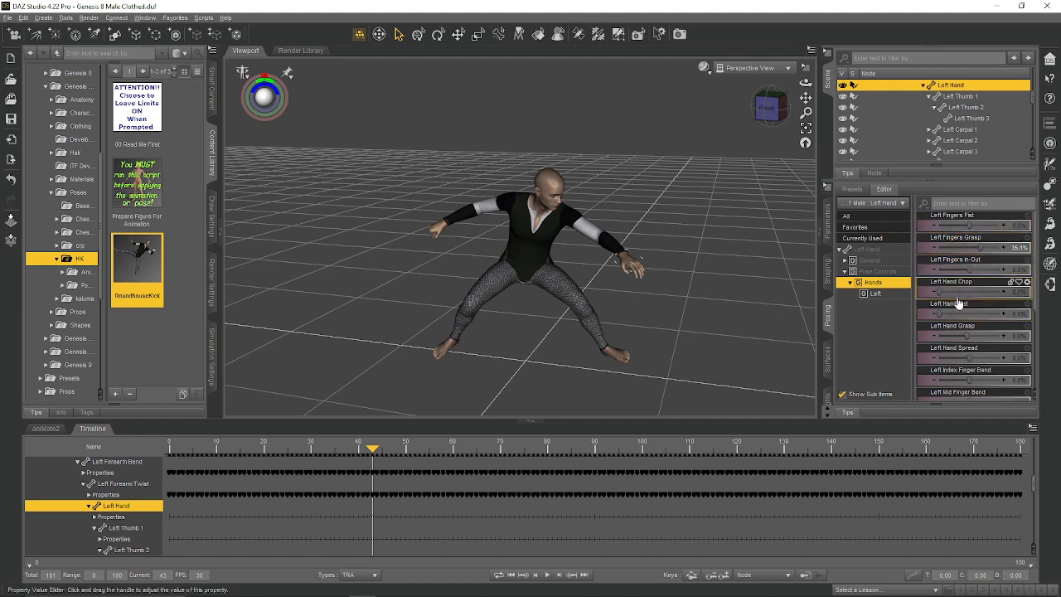
{"action": "left_click_drag", "start_coordinate": [939, 313], "coordinate": [954, 315]}
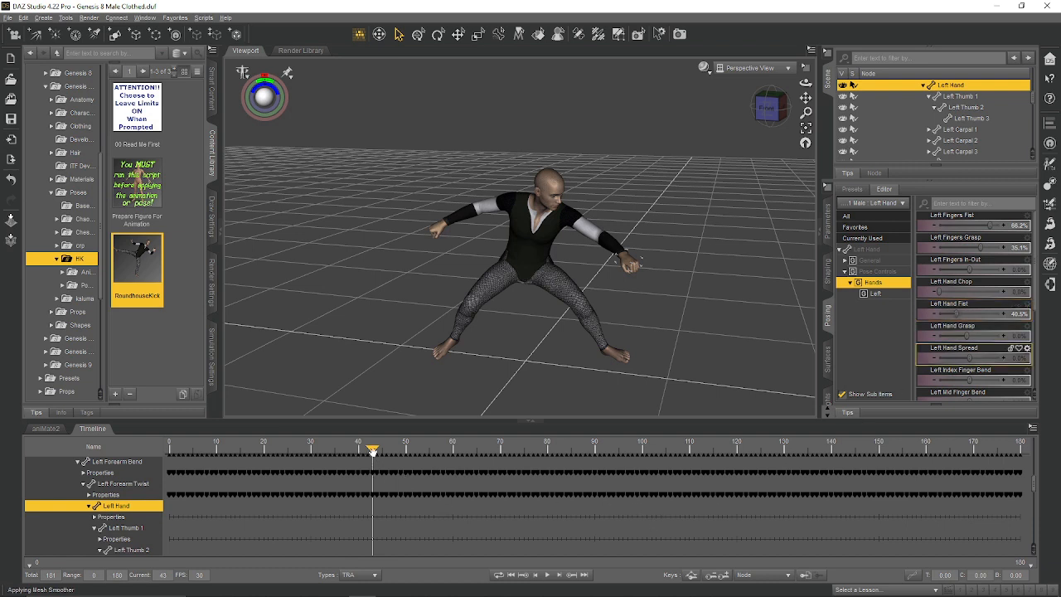
Reduce Left Hand Fist to about 10.5% at frame 103 and Right Hand Fist to 0% at frame 106
{"action": "left_click_drag", "start_coordinate": [373, 450], "coordinate": [652, 453]}
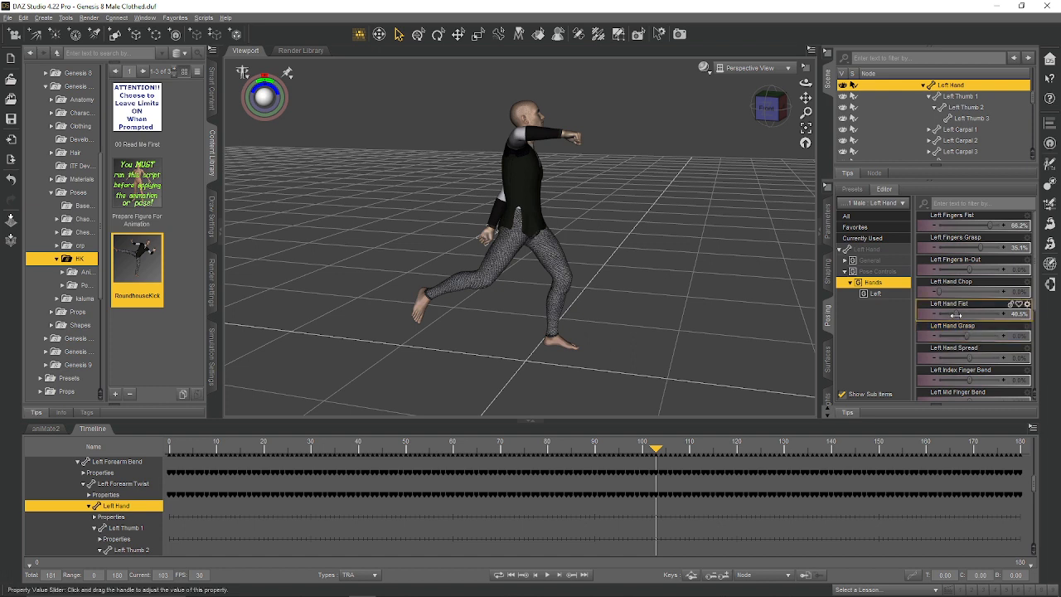
{"action": "left_click_drag", "start_coordinate": [954, 315], "coordinate": [945, 317]}
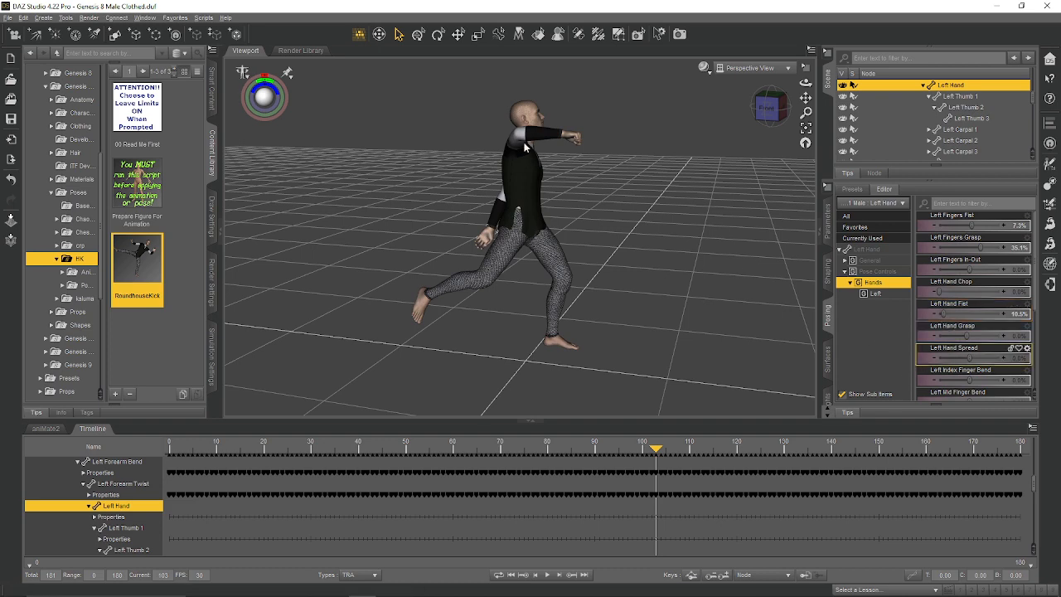
{"action": "left_click", "coordinate": [567, 139]}
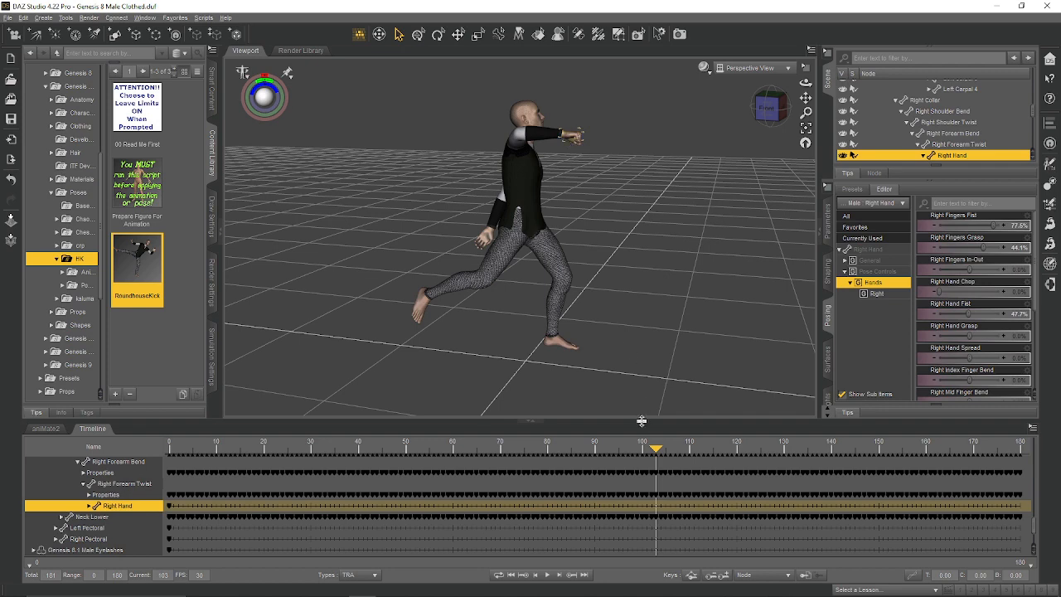
{"action": "left_click_drag", "start_coordinate": [656, 453], "coordinate": [665, 460]}
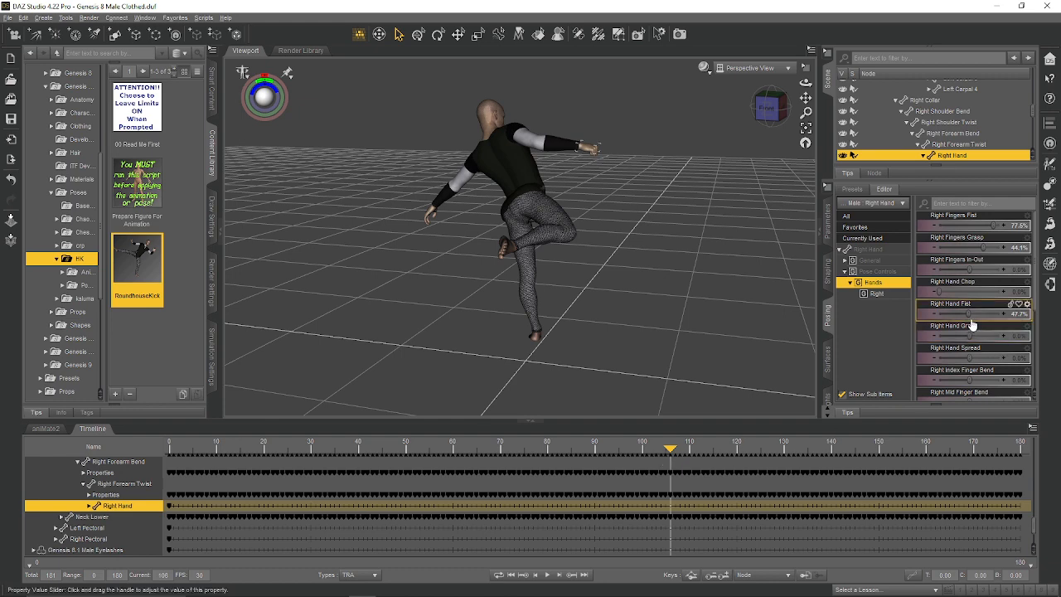
{"action": "left_click_drag", "start_coordinate": [966, 314], "coordinate": [940, 317]}
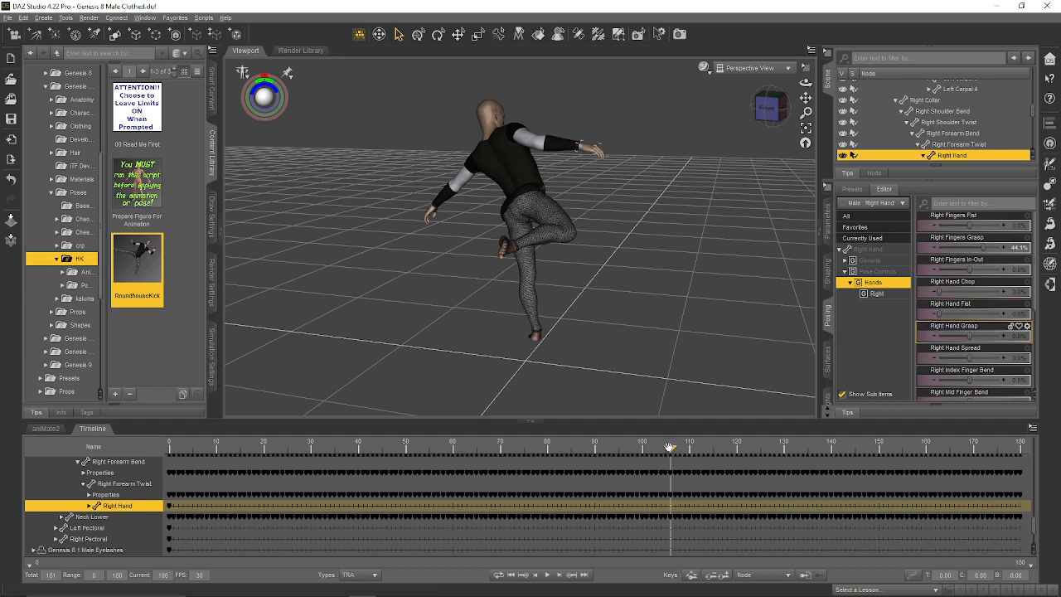
Scrub through the rest of the animation to check the hands, and return to frame 0
{"action": "left_click_drag", "start_coordinate": [670, 448], "coordinate": [1046, 465]}
{"action": "scroll", "coordinate": [970, 385], "scroll_direction": "down", "scroll_amount": 1}
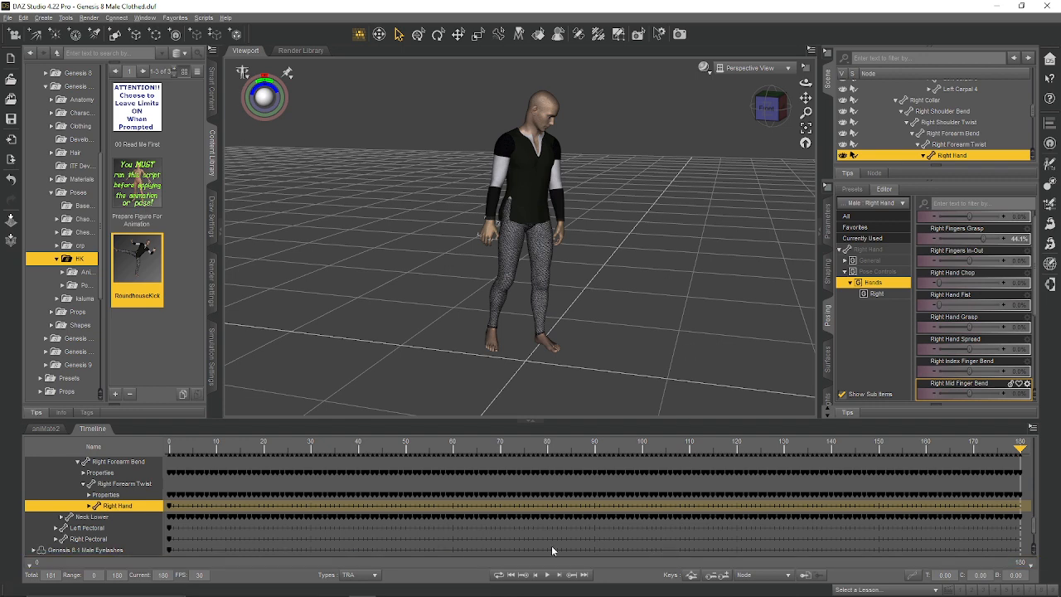
{"action": "left_click", "coordinate": [510, 574]}
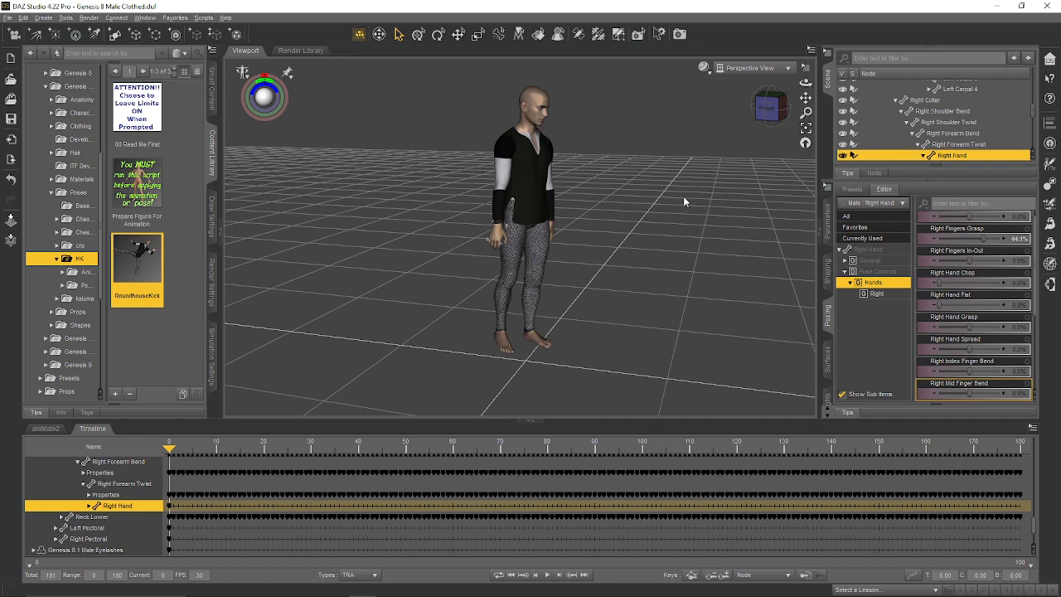
Set the head's Angry expression to about 63.3% at frame 0
{"action": "left_click", "coordinate": [539, 108]}
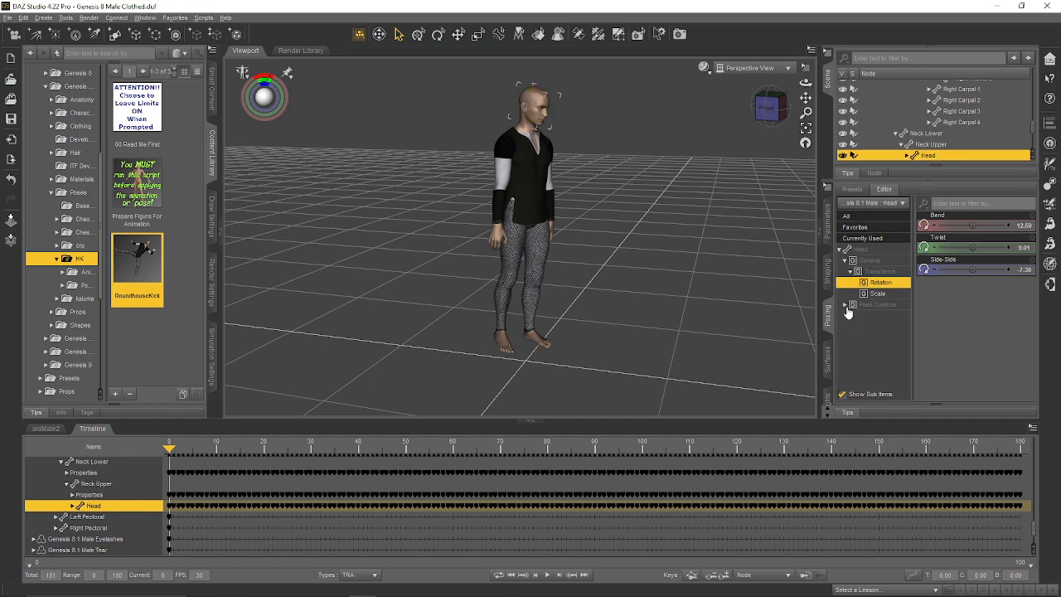
{"action": "left_click", "coordinate": [844, 305]}
{"action": "left_click", "coordinate": [849, 315]}
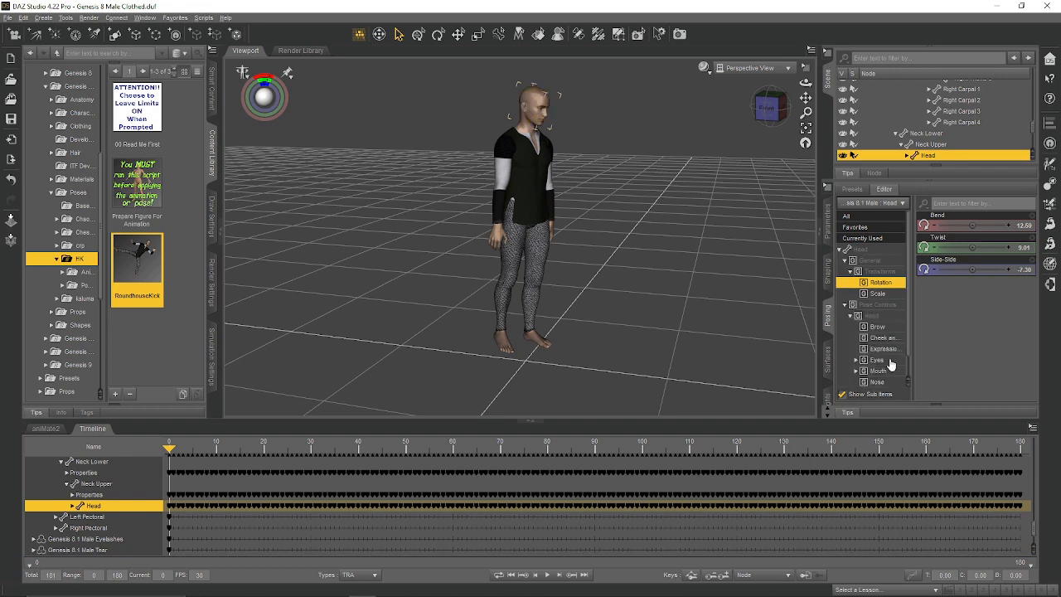
{"action": "left_click", "coordinate": [880, 350]}
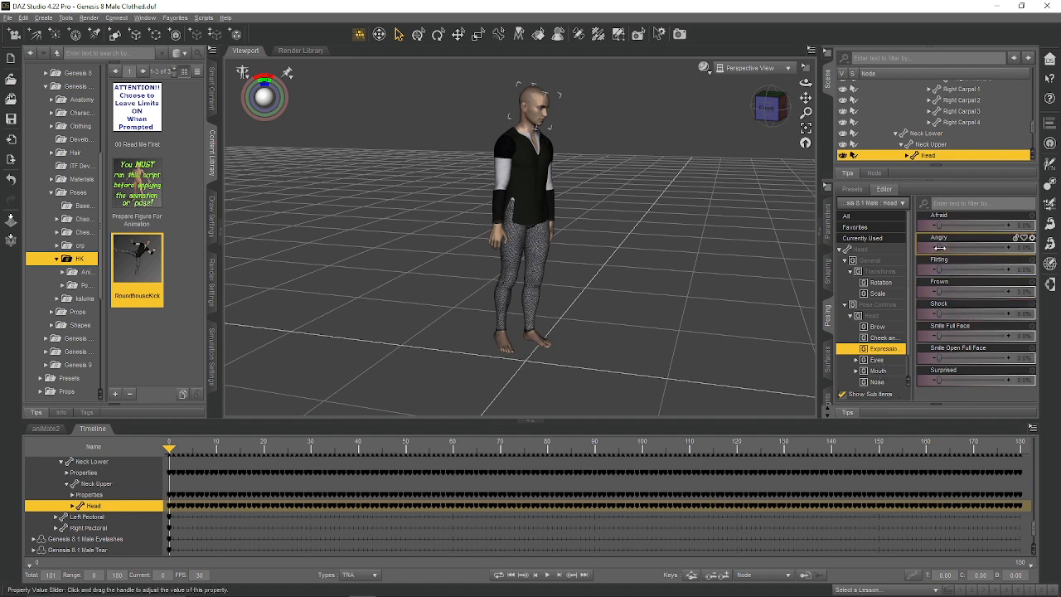
{"action": "left_click_drag", "start_coordinate": [969, 250], "coordinate": [979, 249]}
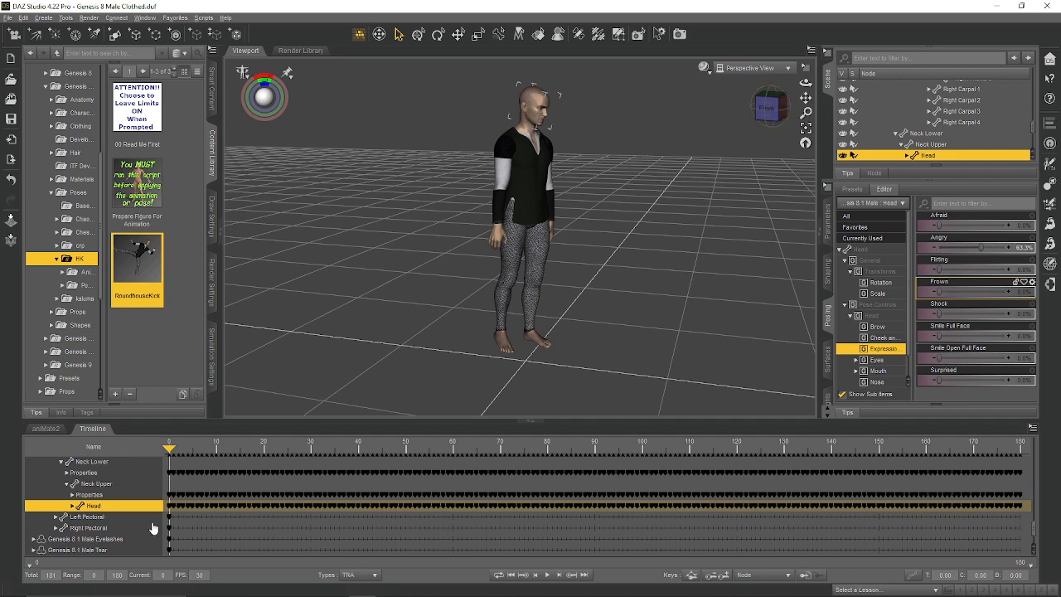
Scrub the whole animation to the last frame and inspect the facial expression close up from the left and front
{"action": "left_click_drag", "start_coordinate": [169, 448], "coordinate": [1033, 390]}
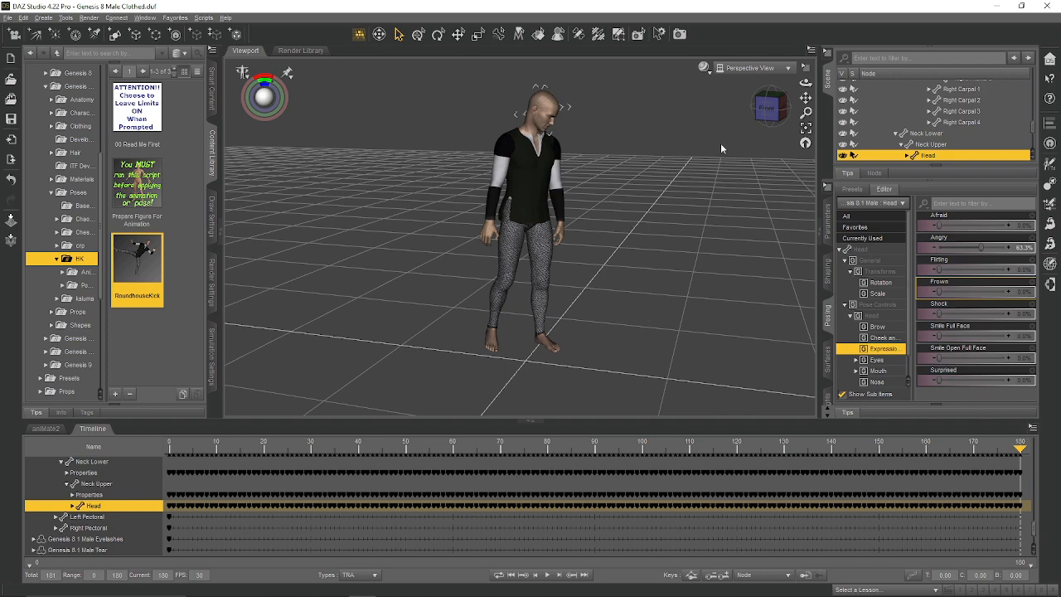
{"action": "left_click_drag", "start_coordinate": [767, 109], "coordinate": [729, 92]}
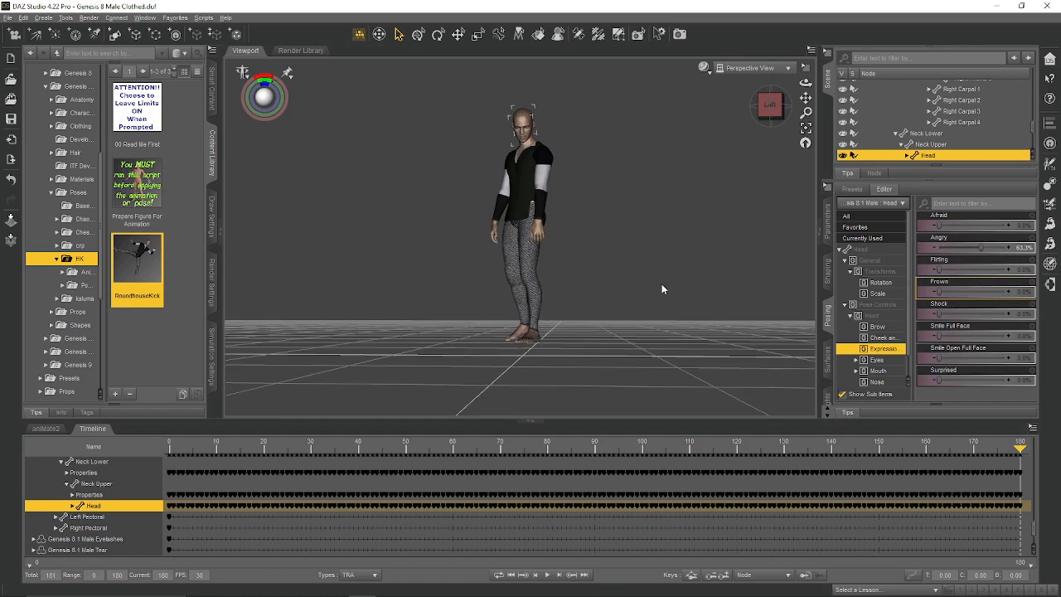
{"action": "left_click", "coordinate": [805, 128]}
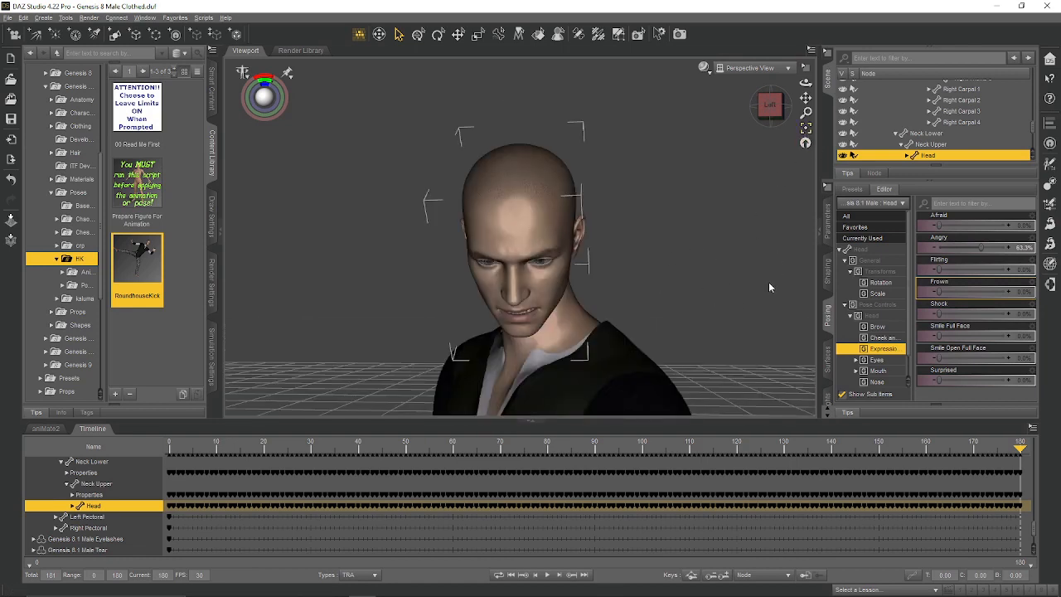
{"action": "left_click", "coordinate": [767, 111]}
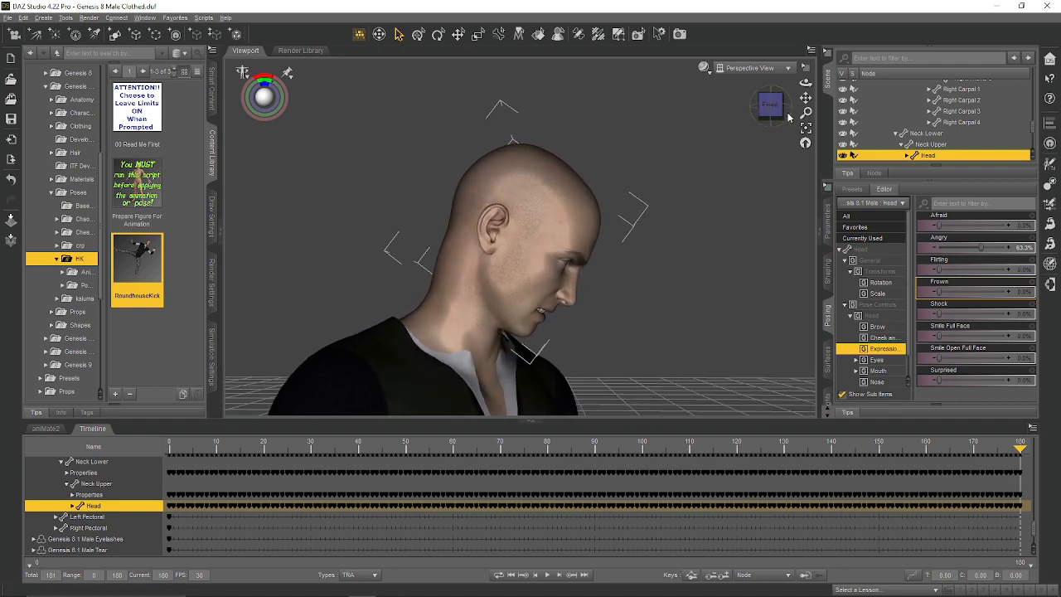
Collapse the Genesis 8.1 Male hierarchy in the scene list, frame the whole figure in the viewport, and deselect it
{"action": "scroll", "coordinate": [930, 130], "scroll_direction": "up", "scroll_amount": 15}
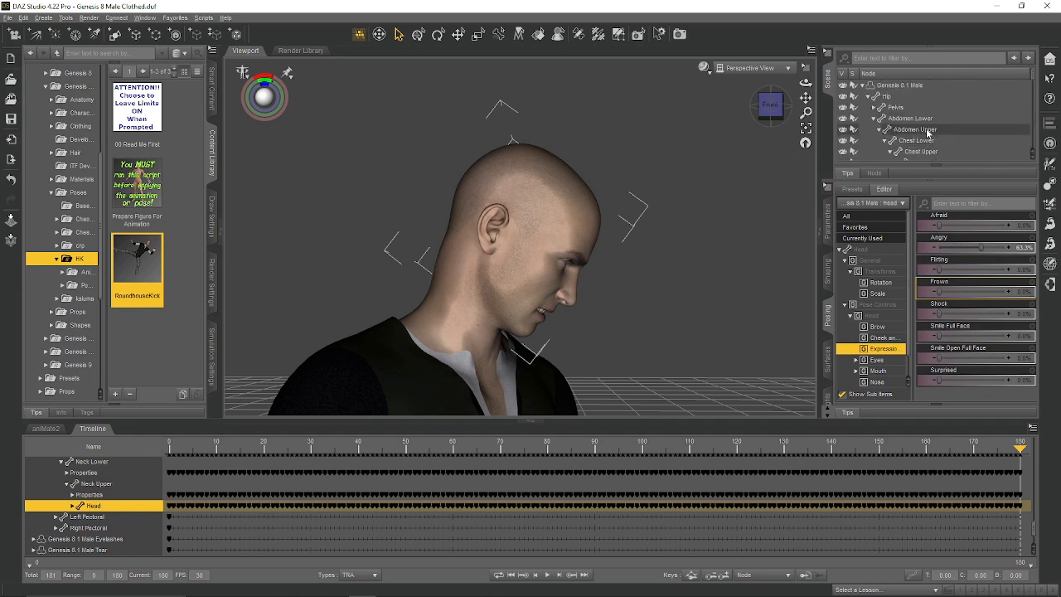
{"action": "left_click", "coordinate": [868, 88]}
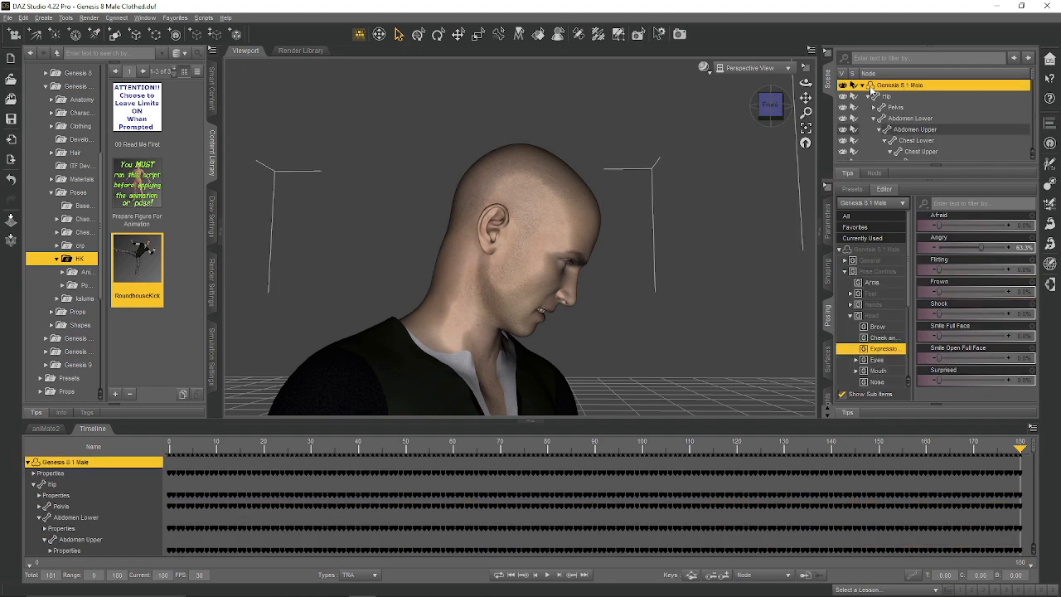
{"action": "left_click", "coordinate": [862, 86]}
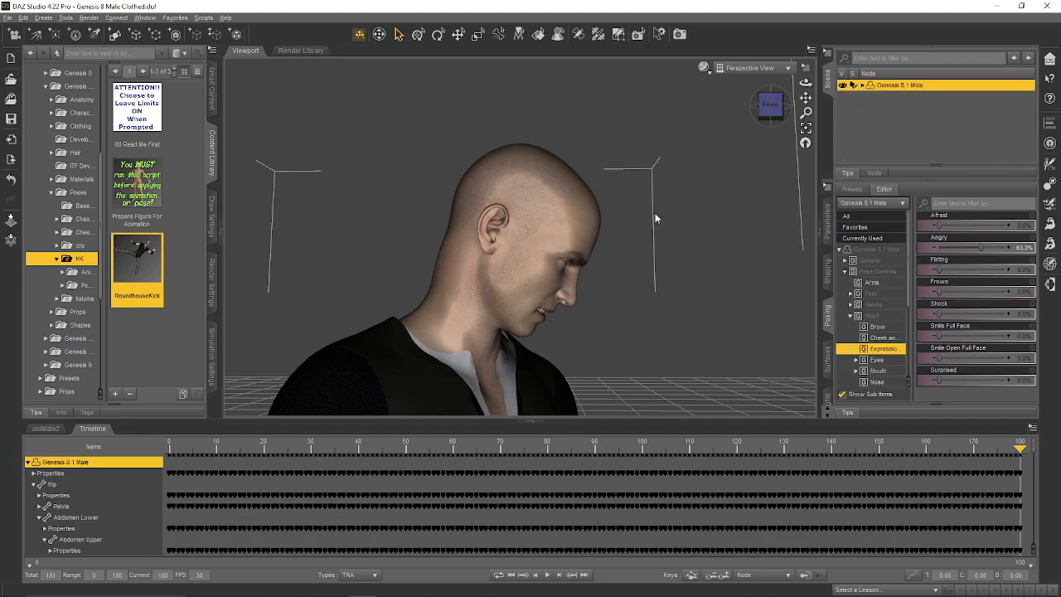
{"action": "scroll", "coordinate": [555, 291], "scroll_direction": "up", "scroll_amount": 5}
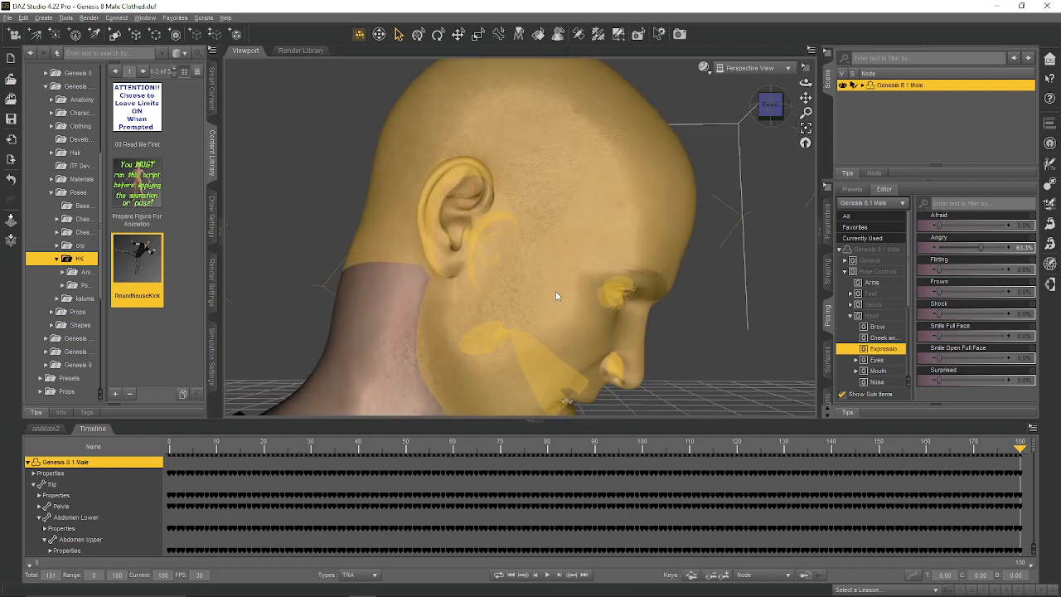
{"action": "scroll", "coordinate": [555, 291], "scroll_direction": "down", "scroll_amount": 8}
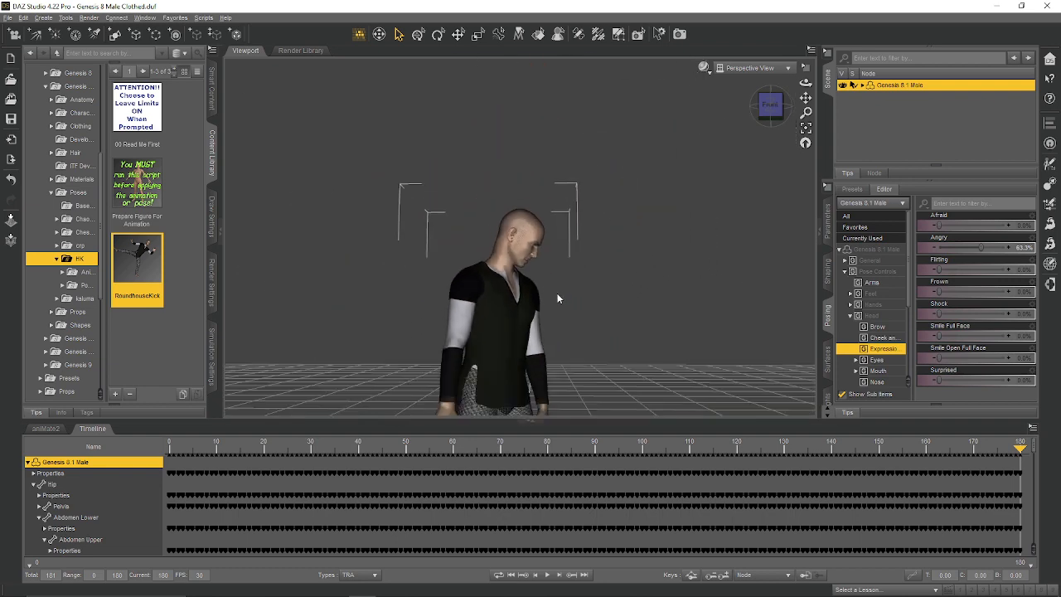
{"action": "scroll", "coordinate": [556, 294], "scroll_direction": "down", "scroll_amount": 5}
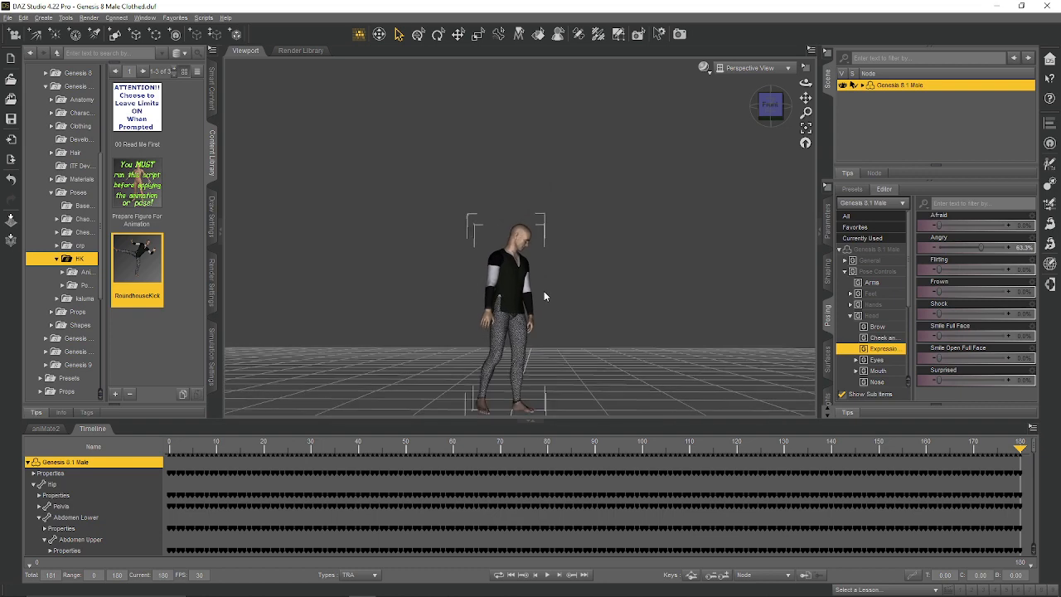
{"action": "scroll", "coordinate": [575, 310], "scroll_direction": "down", "scroll_amount": 1}
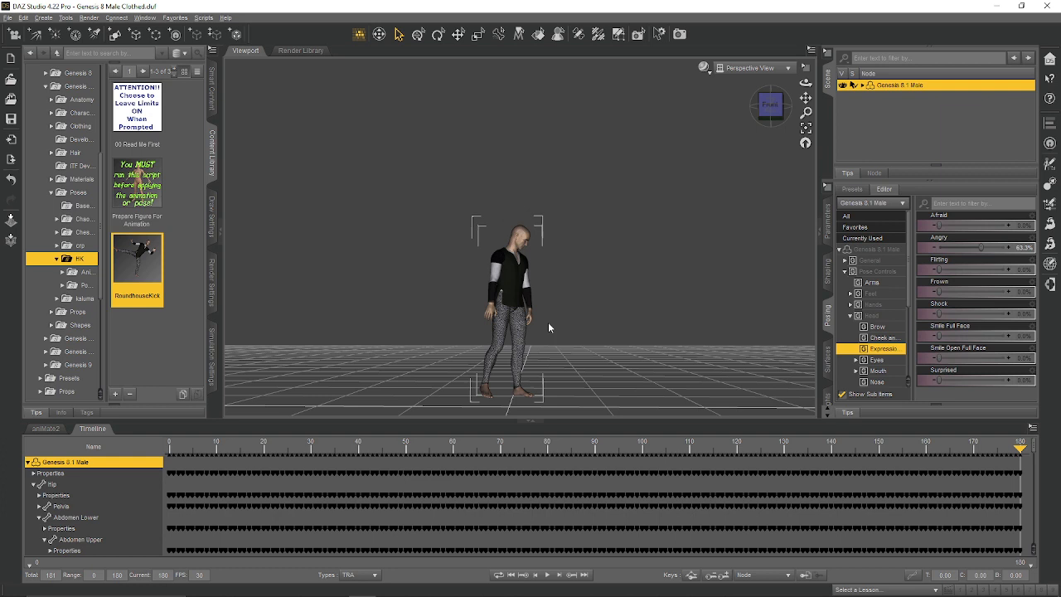
{"action": "left_click", "coordinate": [805, 128]}
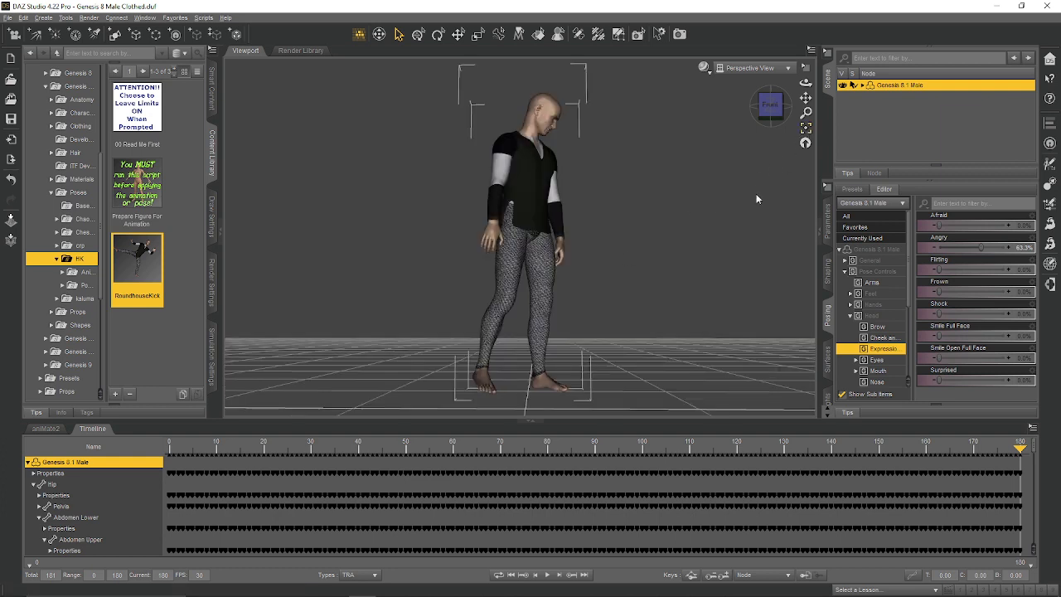
{"action": "left_click", "coordinate": [656, 220]}
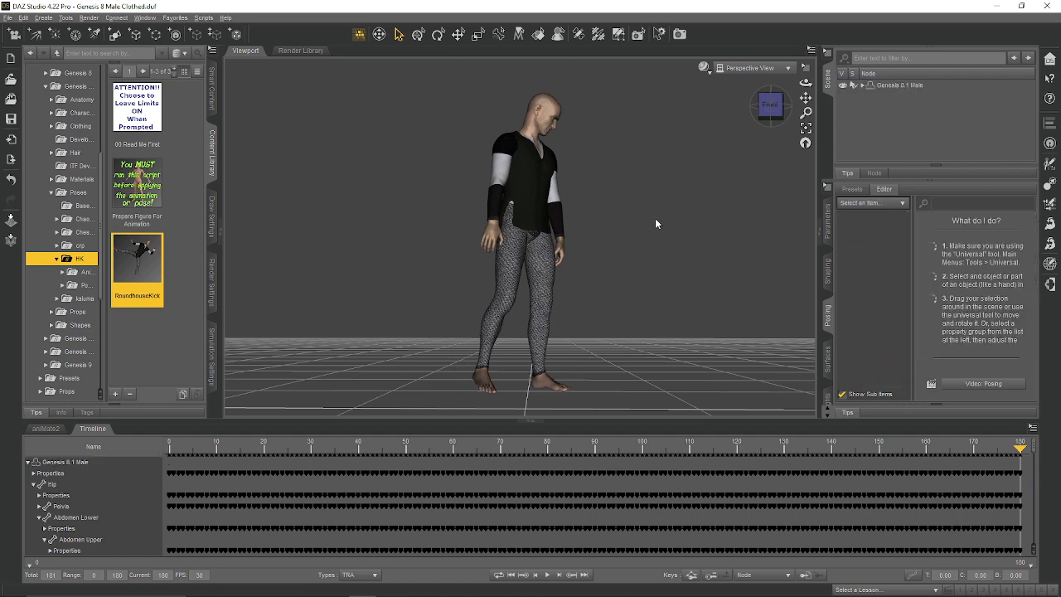